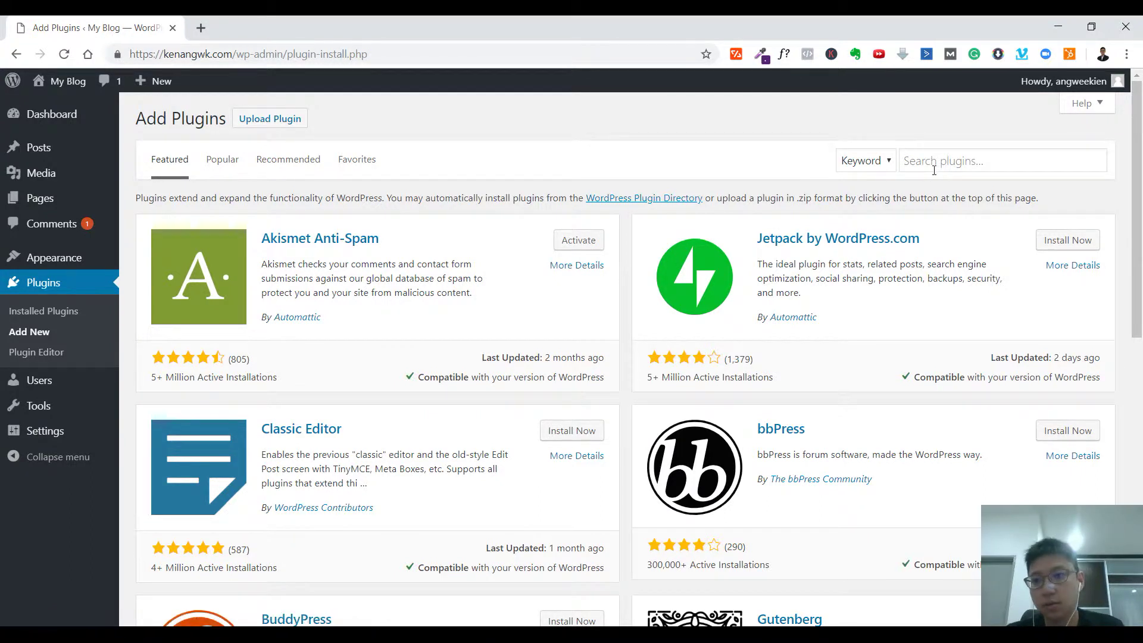
- Search the plugin directory for updraft, and install and activate the UpdraftPlus WordPress Backup Plugin
{"action": "left_click", "coordinate": [935, 169]}
{"action": "type", "text": "u"}
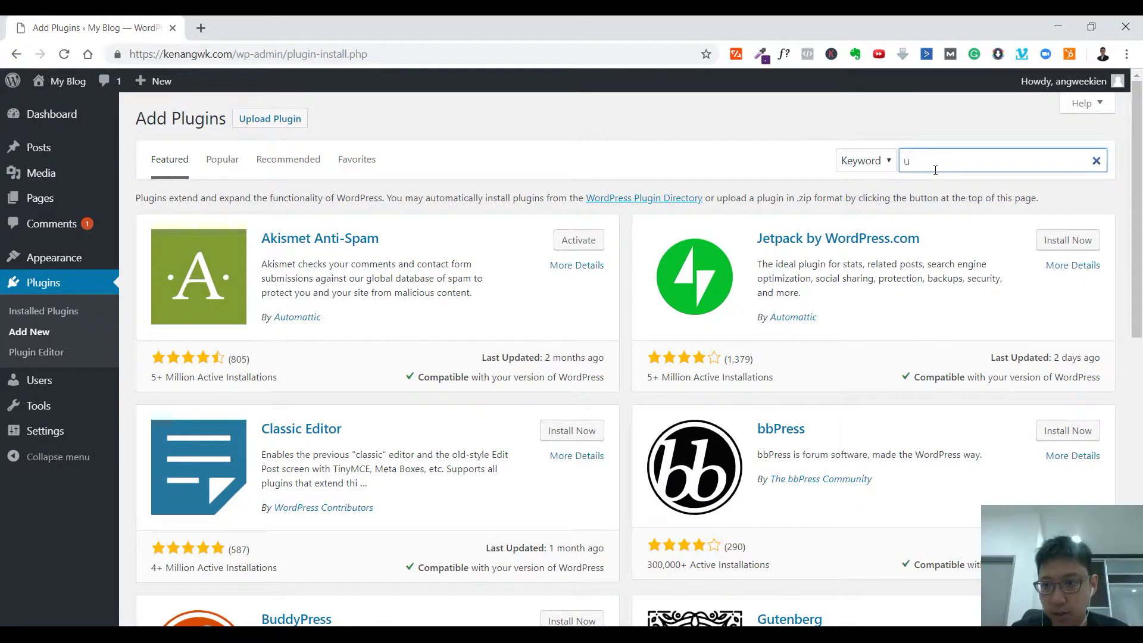
{"action": "type", "text": "pdraft"}
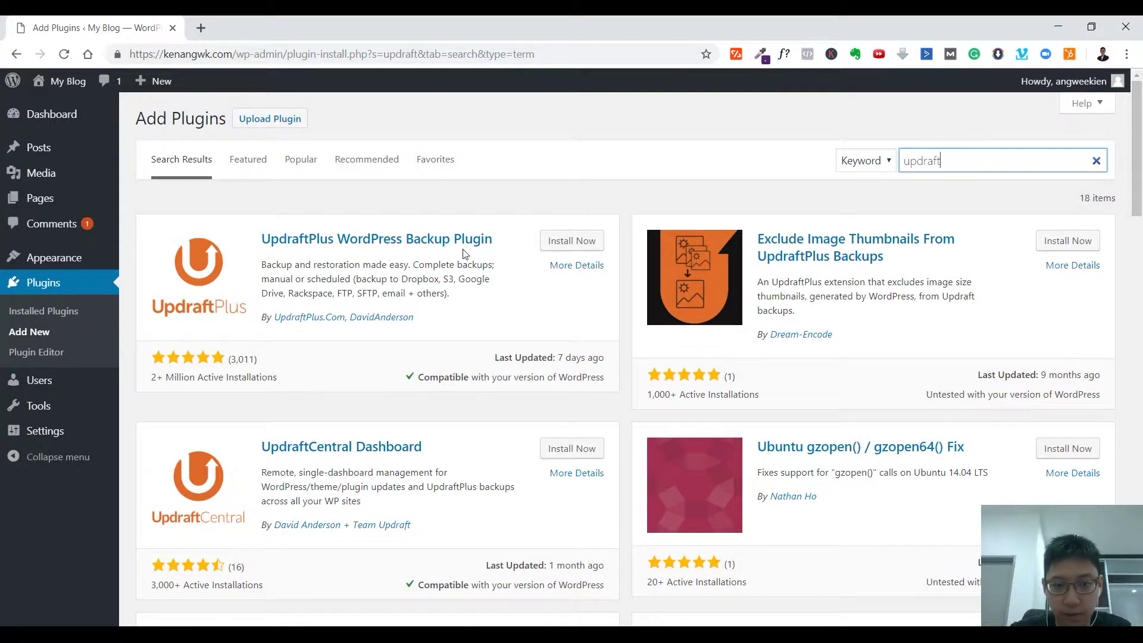
{"action": "left_click", "coordinate": [572, 240]}
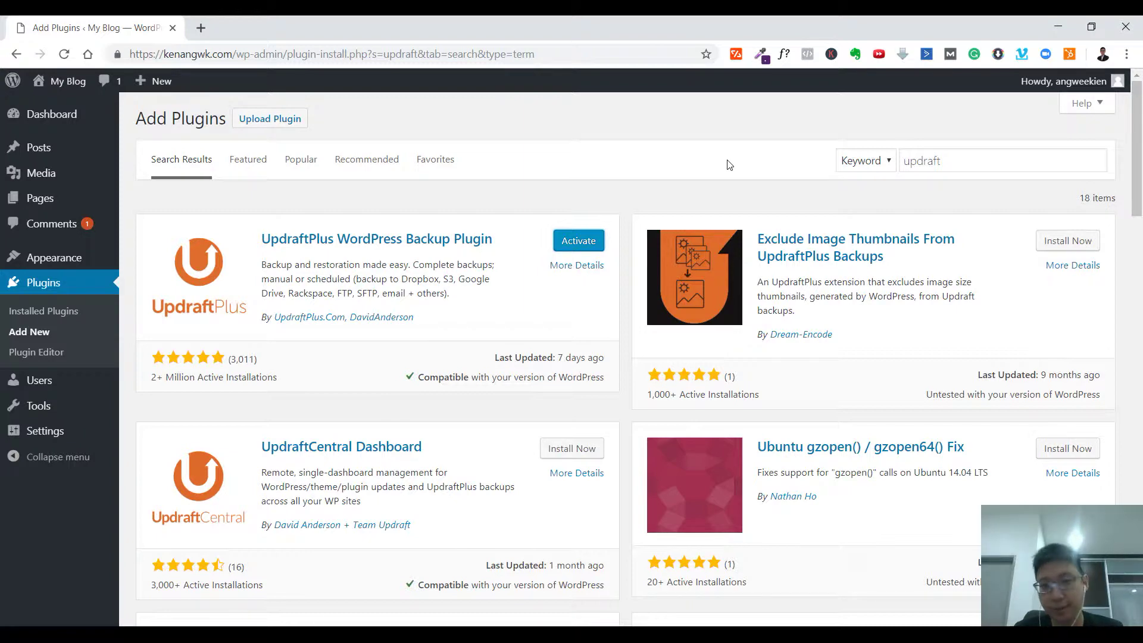
{"action": "left_click", "coordinate": [597, 247]}
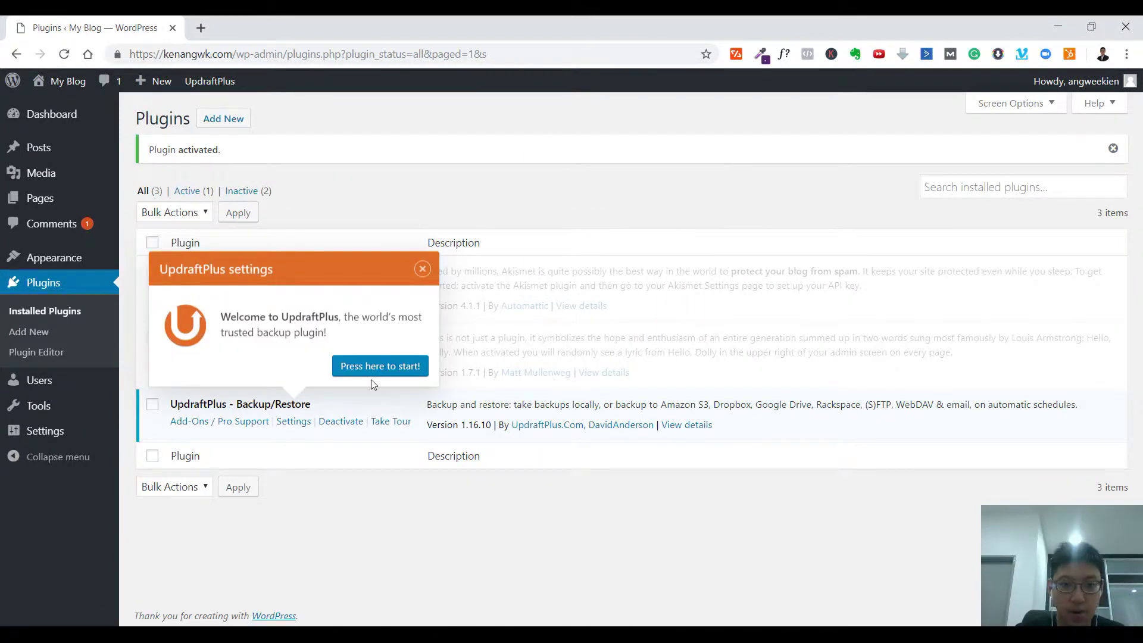
- Start the UpdraftPlus welcome tour and advance it to the backup schedule settings
{"action": "left_click", "coordinate": [378, 367]}
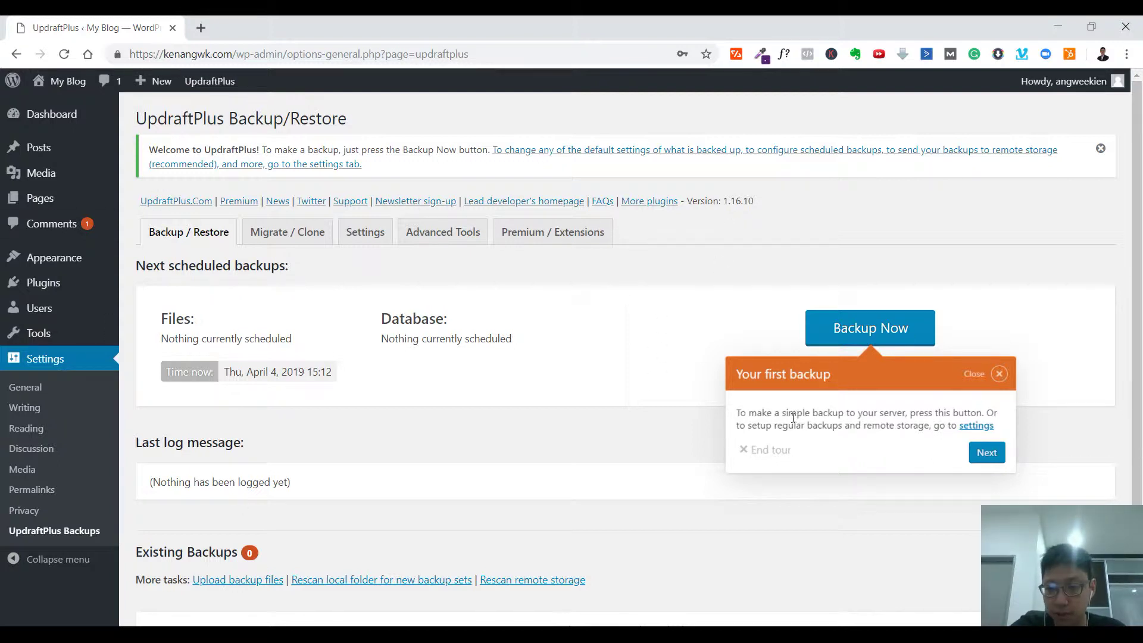
{"action": "left_click", "coordinate": [995, 455]}
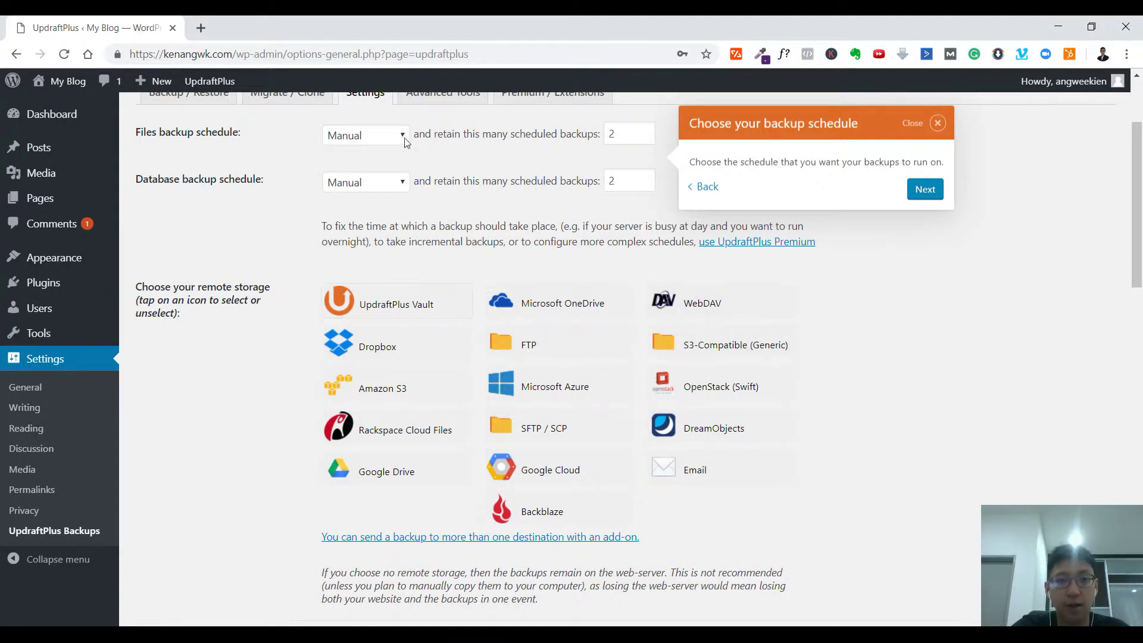
{"action": "scroll", "coordinate": [393, 137], "scroll_direction": "up", "scroll_amount": 1}
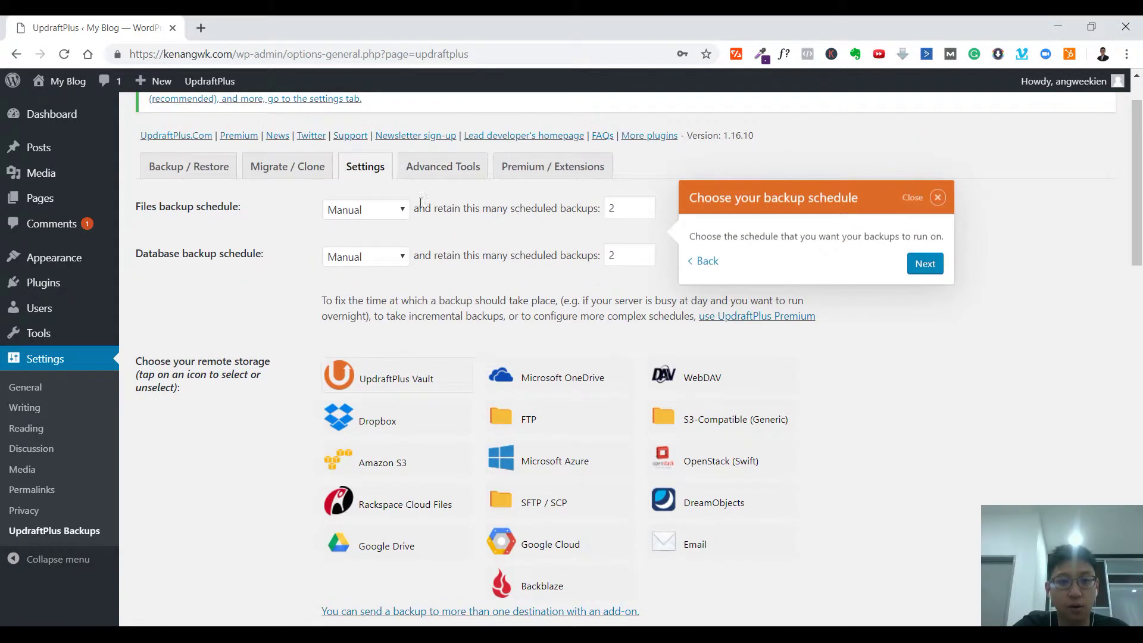
- Review the available files backup intervals and the files and database backup schedule settings
{"action": "left_click", "coordinate": [406, 211]}
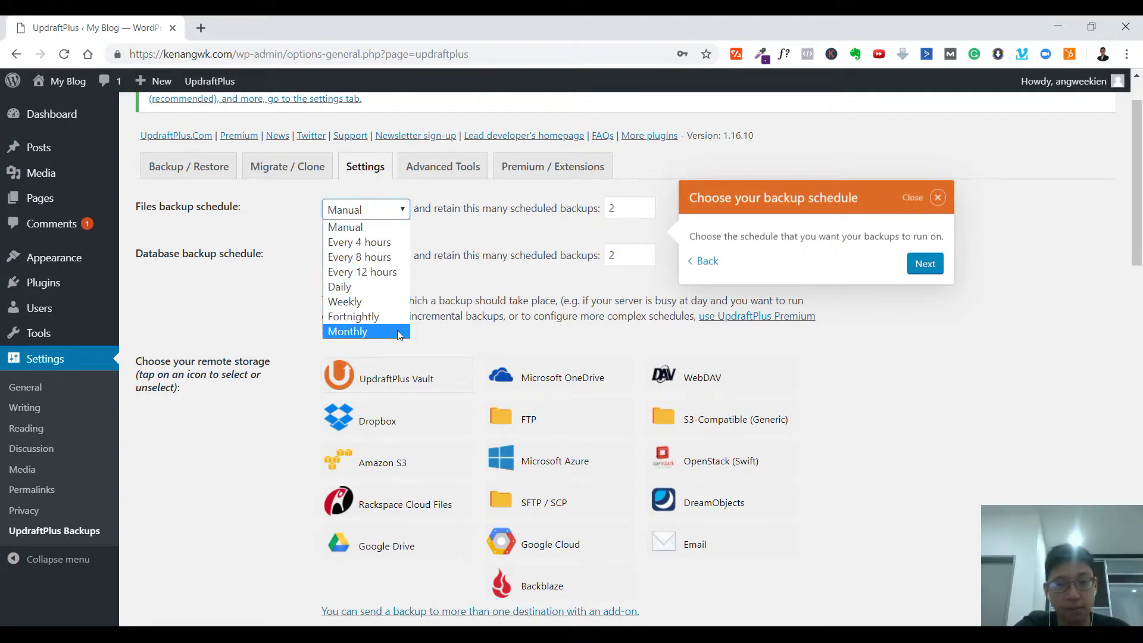
{"action": "left_click", "coordinate": [345, 226]}
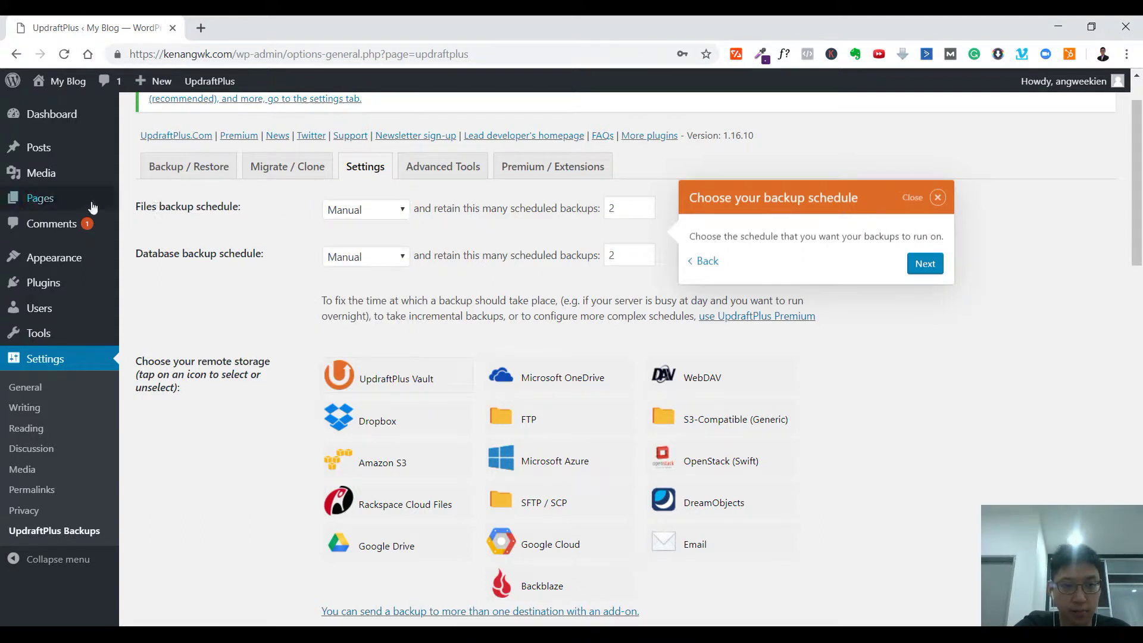
{"action": "double_click", "coordinate": [177, 206]}
{"action": "left_click_drag", "start_coordinate": [232, 212], "coordinate": [235, 213]}
{"action": "left_click", "coordinate": [269, 255]}
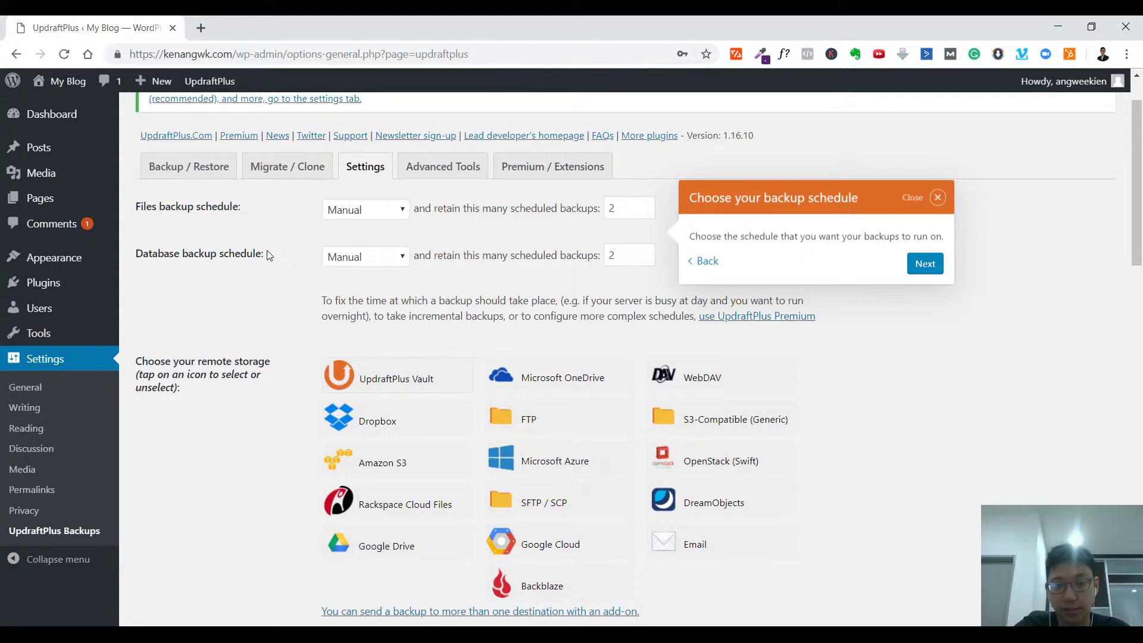
{"action": "left_click_drag", "start_coordinate": [143, 253], "coordinate": [265, 253]}
{"action": "left_click", "coordinate": [276, 276]}
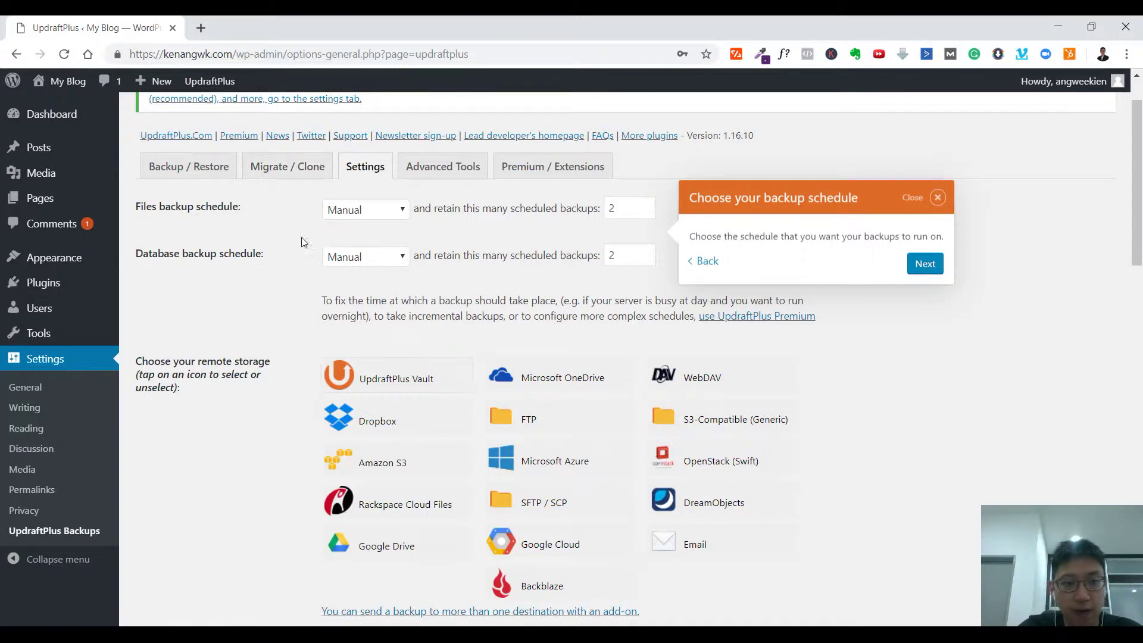
- Set the files backup schedule to Weekly and retain 4 scheduled backups
{"action": "left_click_drag", "start_coordinate": [136, 206], "coordinate": [259, 216]}
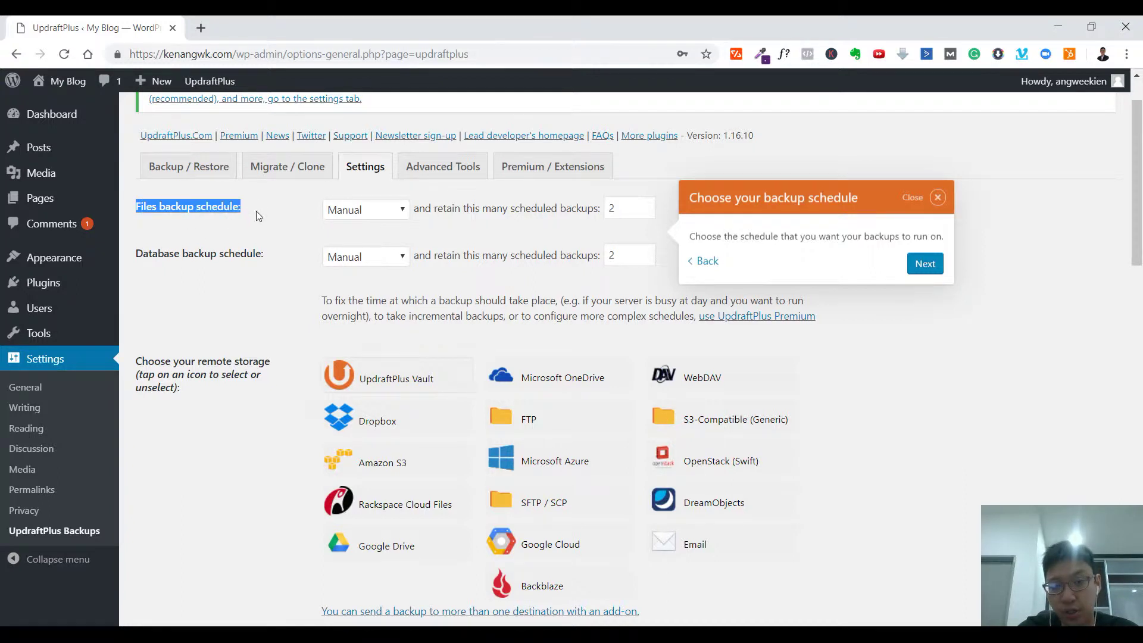
{"action": "left_click", "coordinate": [345, 212]}
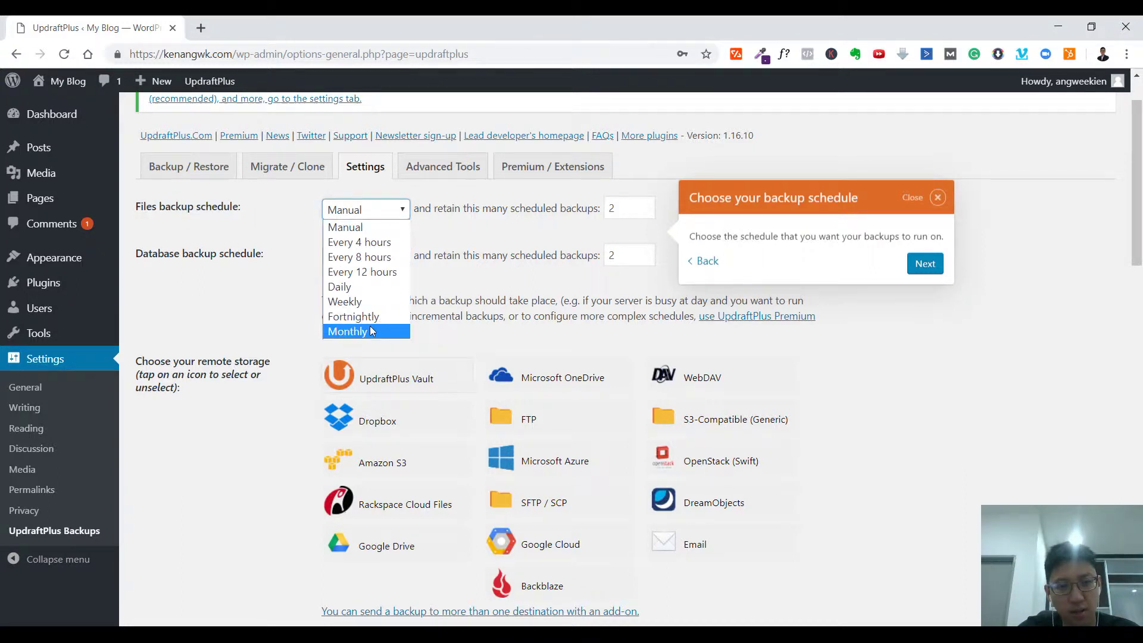
{"action": "left_click", "coordinate": [345, 302]}
{"action": "double_click", "coordinate": [609, 213]}
{"action": "type", "text": "4"}
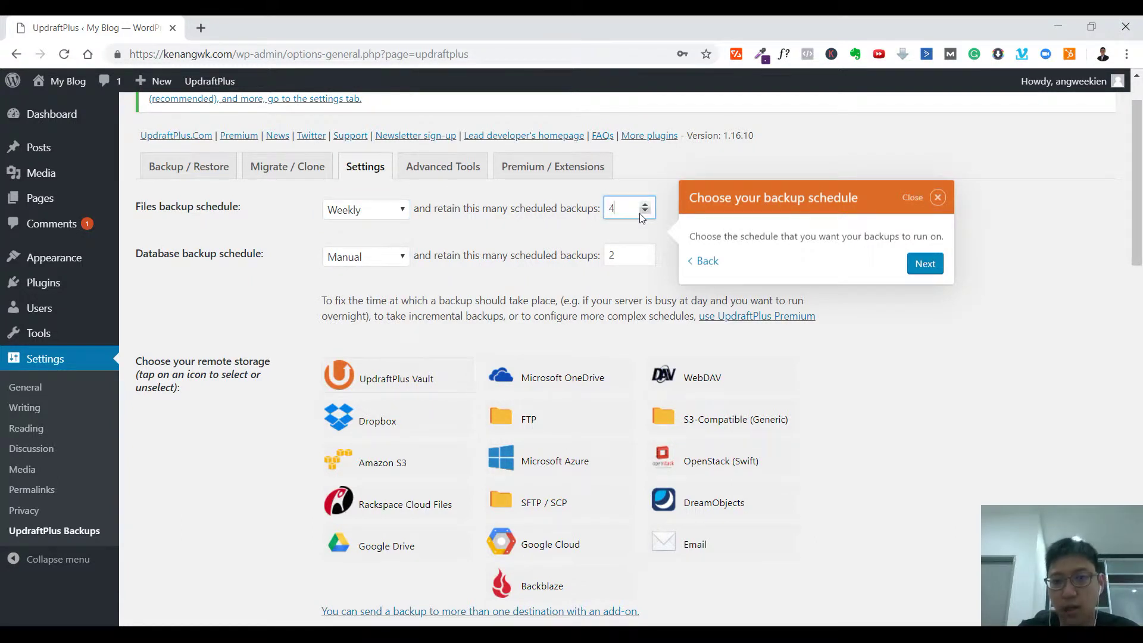
{"action": "left_click", "coordinate": [527, 212]}
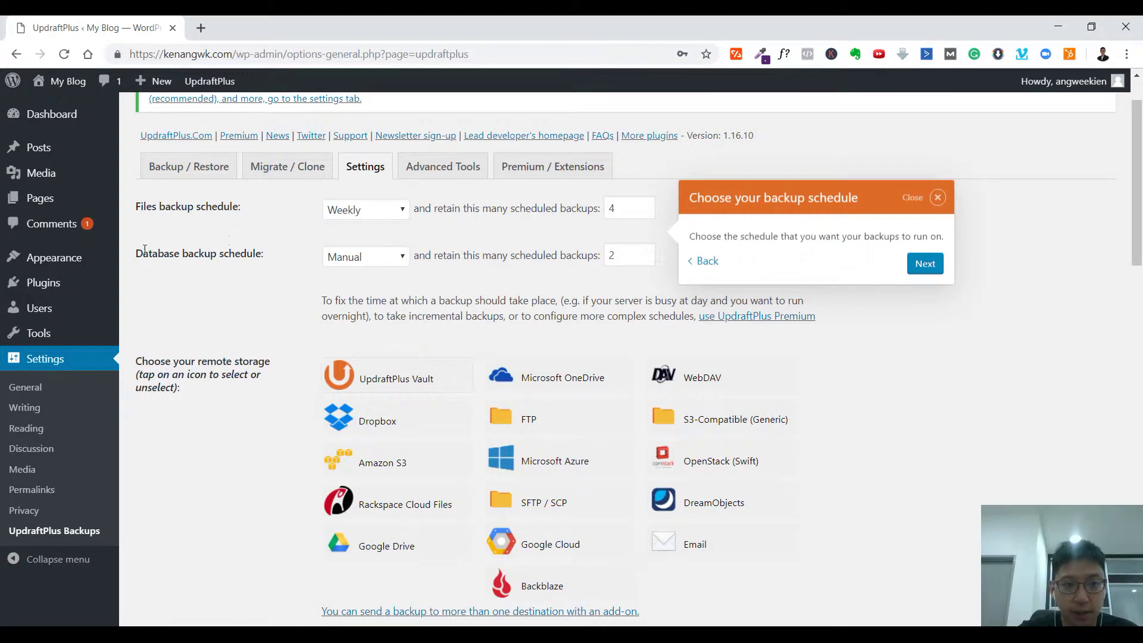
- Set the database backup schedule to Daily and retain 14 scheduled backups
{"action": "left_click_drag", "start_coordinate": [138, 254], "coordinate": [306, 250]}
{"action": "left_click", "coordinate": [170, 260]}
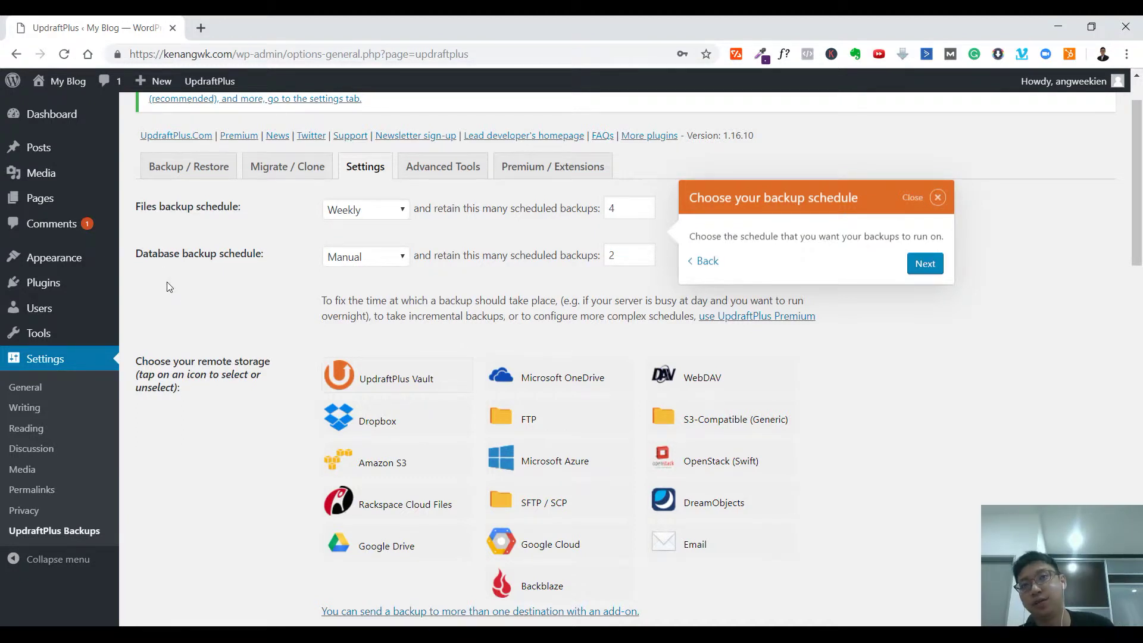
{"action": "left_click", "coordinate": [405, 263]}
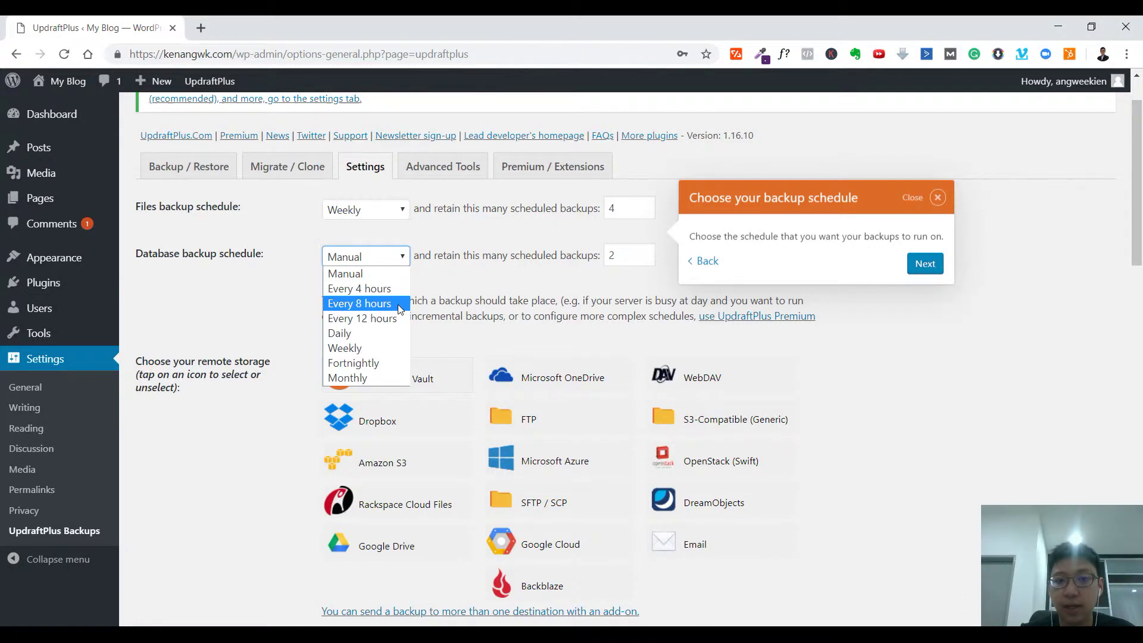
{"action": "double_click", "coordinate": [610, 257]}
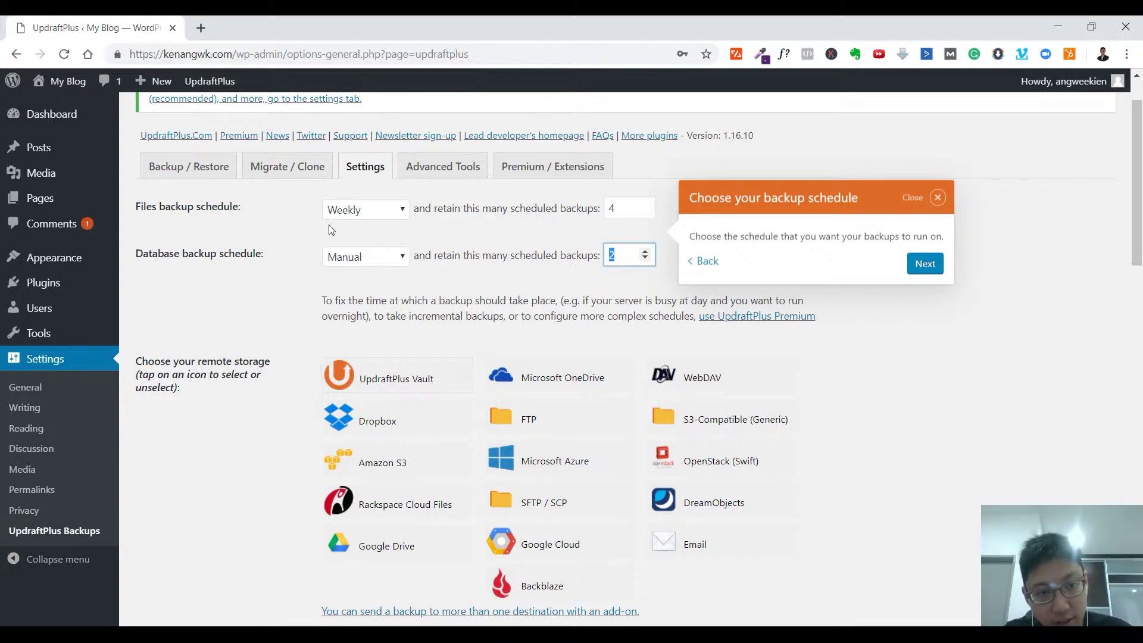
{"action": "left_click", "coordinate": [371, 261]}
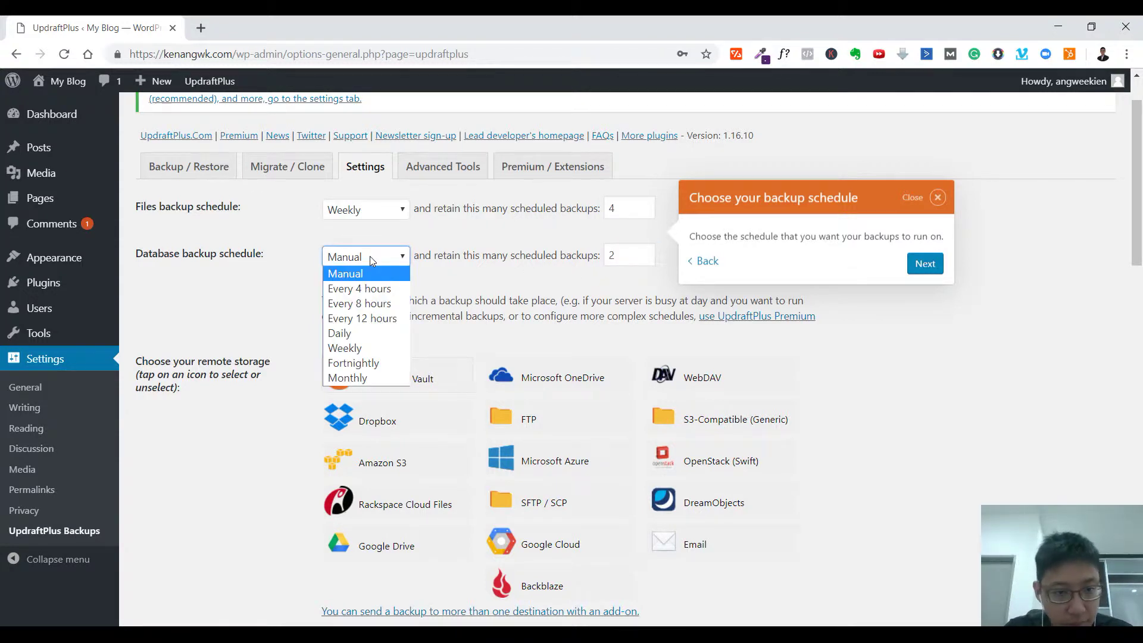
{"action": "left_click", "coordinate": [367, 338]}
{"action": "left_click", "coordinate": [618, 259]}
{"action": "key", "text": "BackSpace"}
{"action": "type", "text": "14"}
{"action": "left_click", "coordinate": [555, 352]}
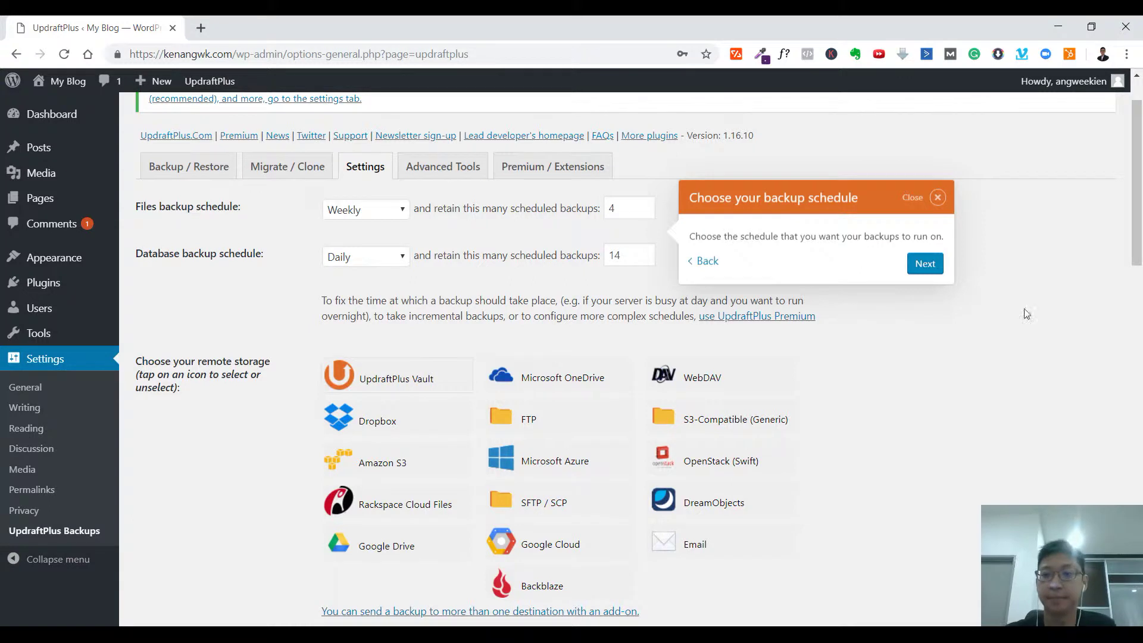
- Go through the rest of the tour, from remote storage to UpdraftPlus Premium, and finish it
{"action": "left_click", "coordinate": [924, 265]}
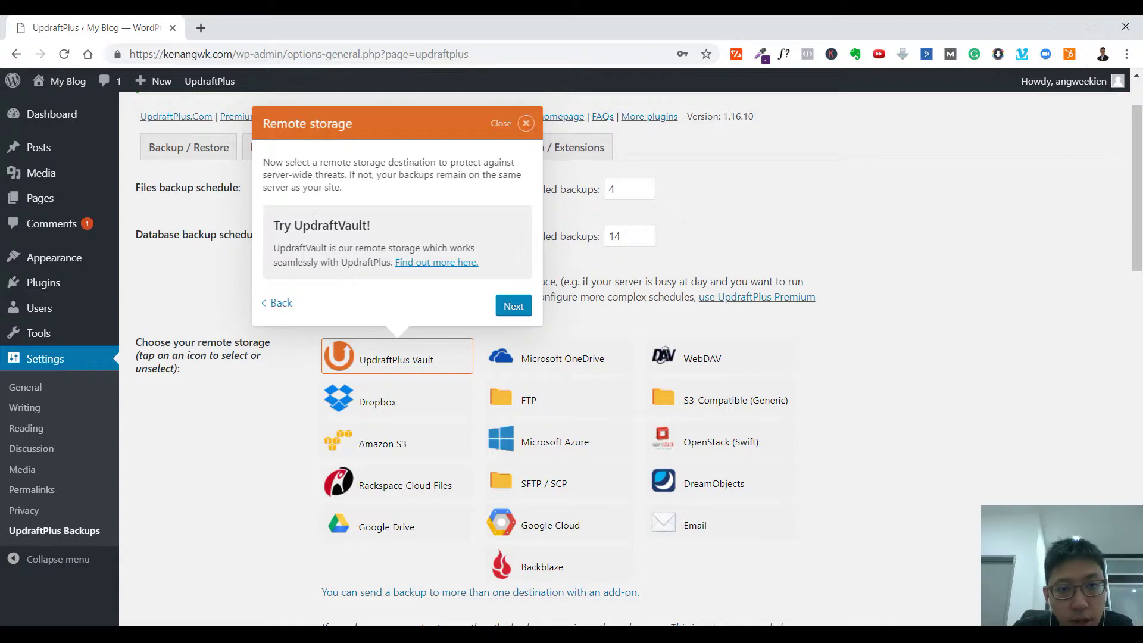
{"action": "left_click", "coordinate": [510, 304]}
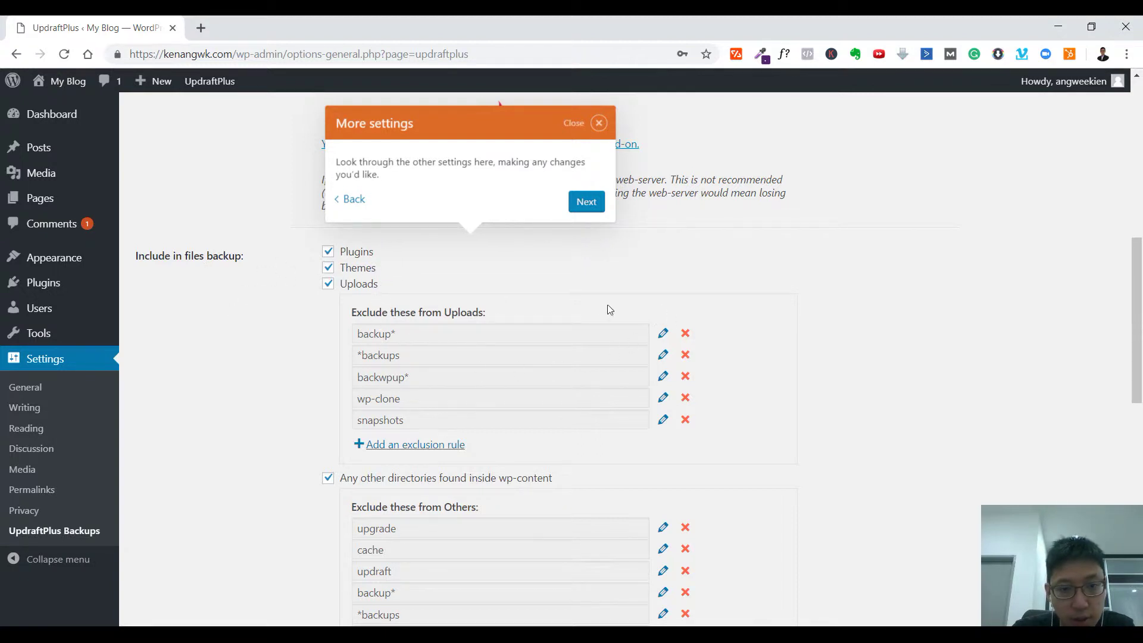
{"action": "left_click", "coordinate": [591, 204]}
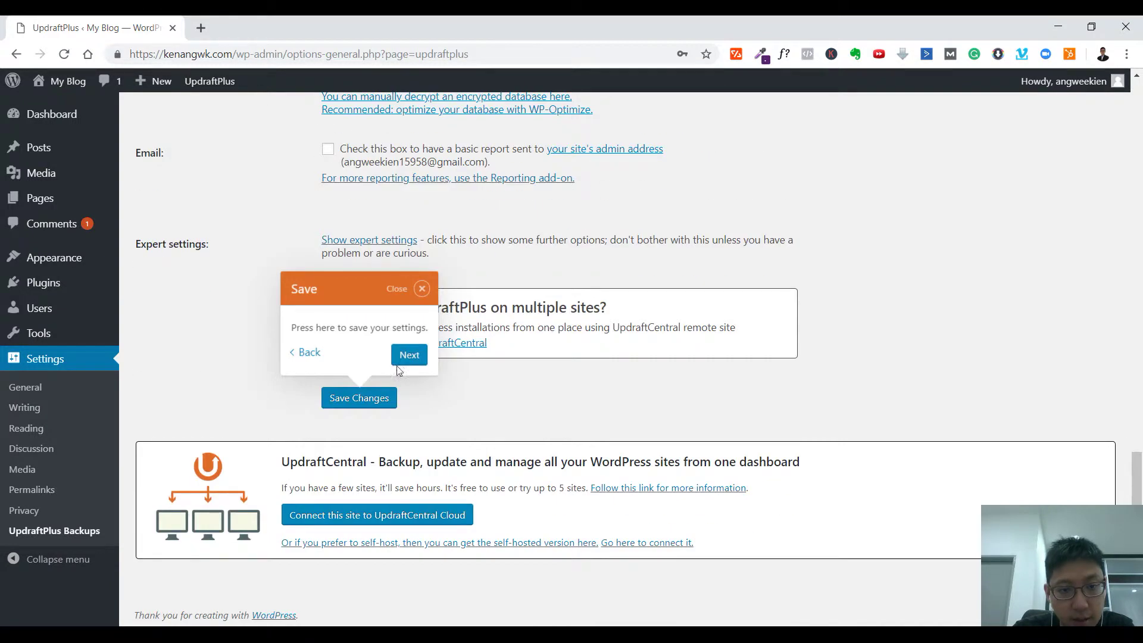
{"action": "left_click", "coordinate": [410, 357]}
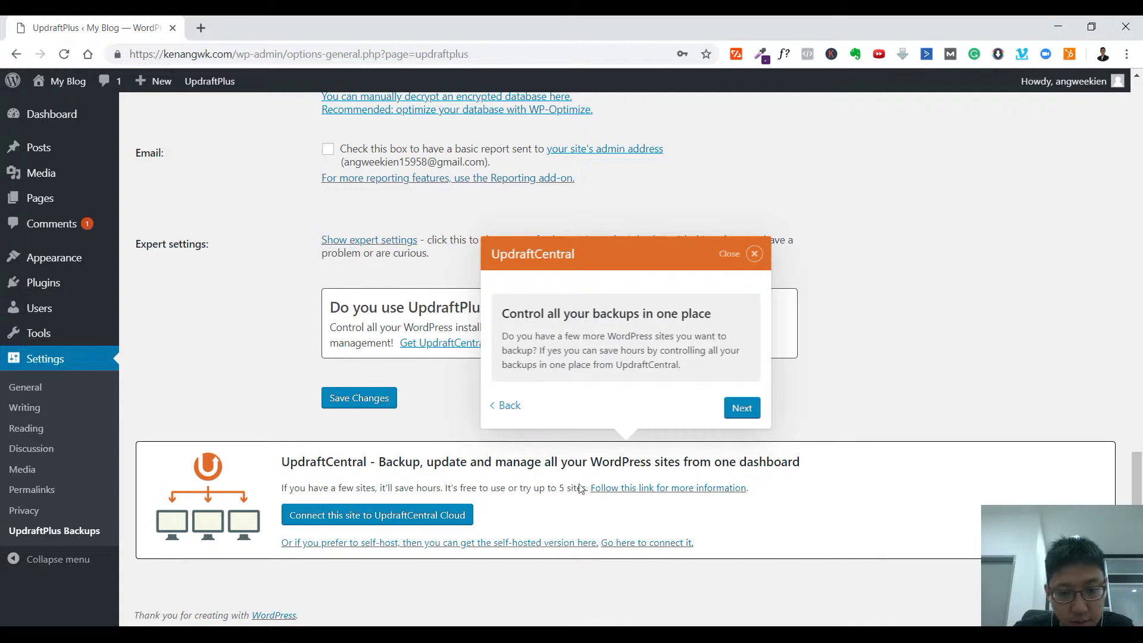
{"action": "left_click", "coordinate": [738, 407]}
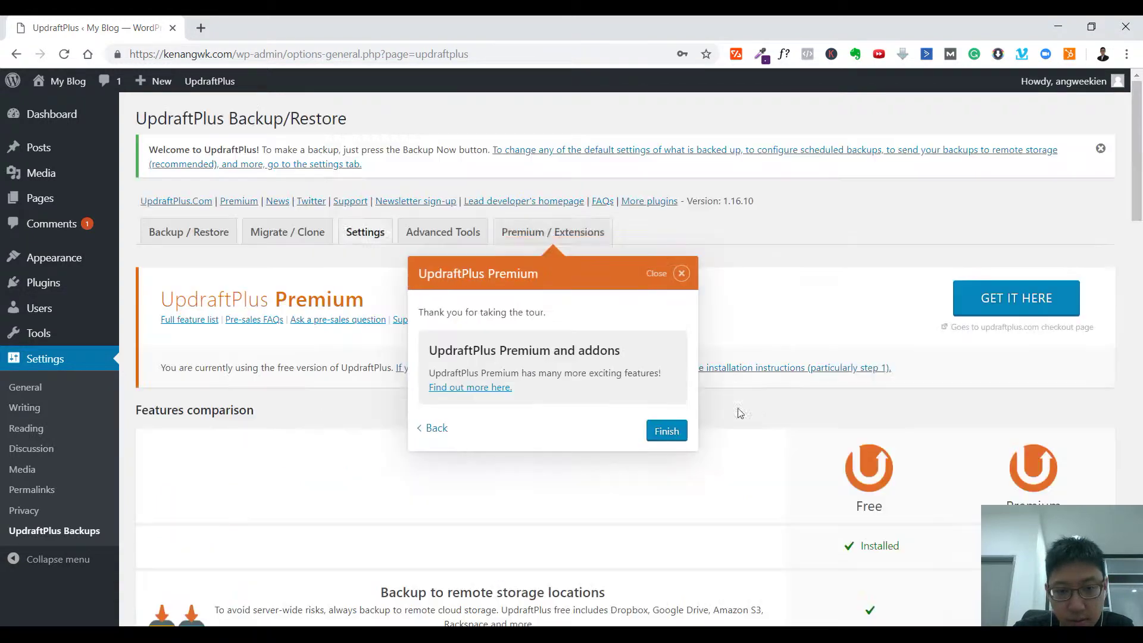
{"action": "left_click", "coordinate": [664, 431]}
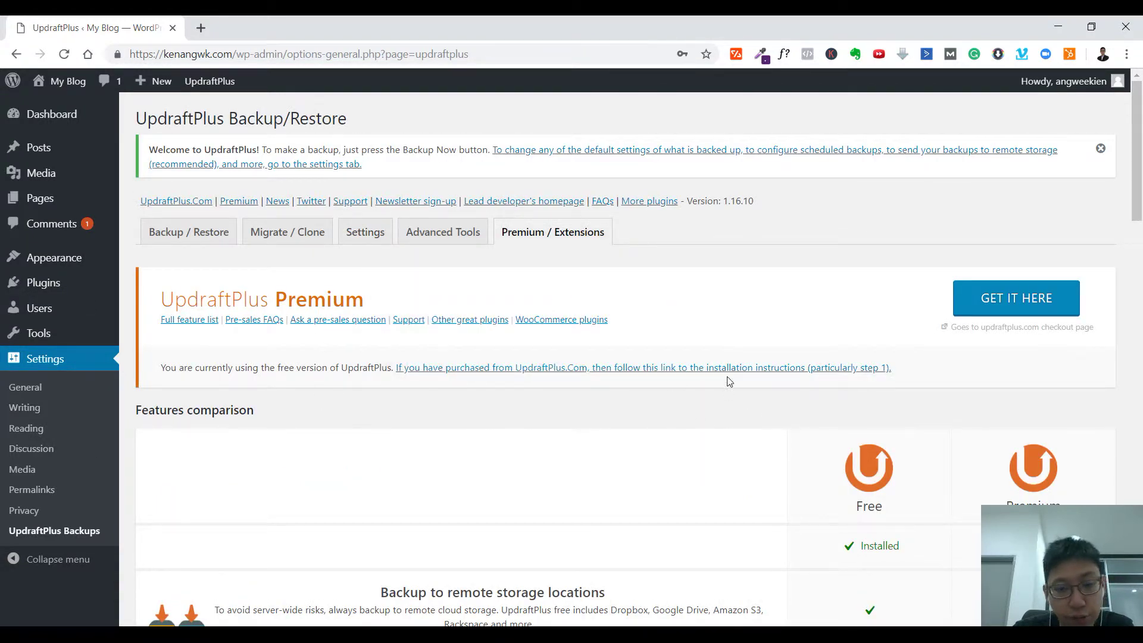
- Examine the free versus Premium features comparison, the advanced tools' site information and the migrate and clone options
{"action": "scroll", "coordinate": [724, 391], "scroll_direction": "down", "scroll_amount": 5}
{"action": "scroll", "coordinate": [724, 390], "scroll_direction": "down", "scroll_amount": 20}
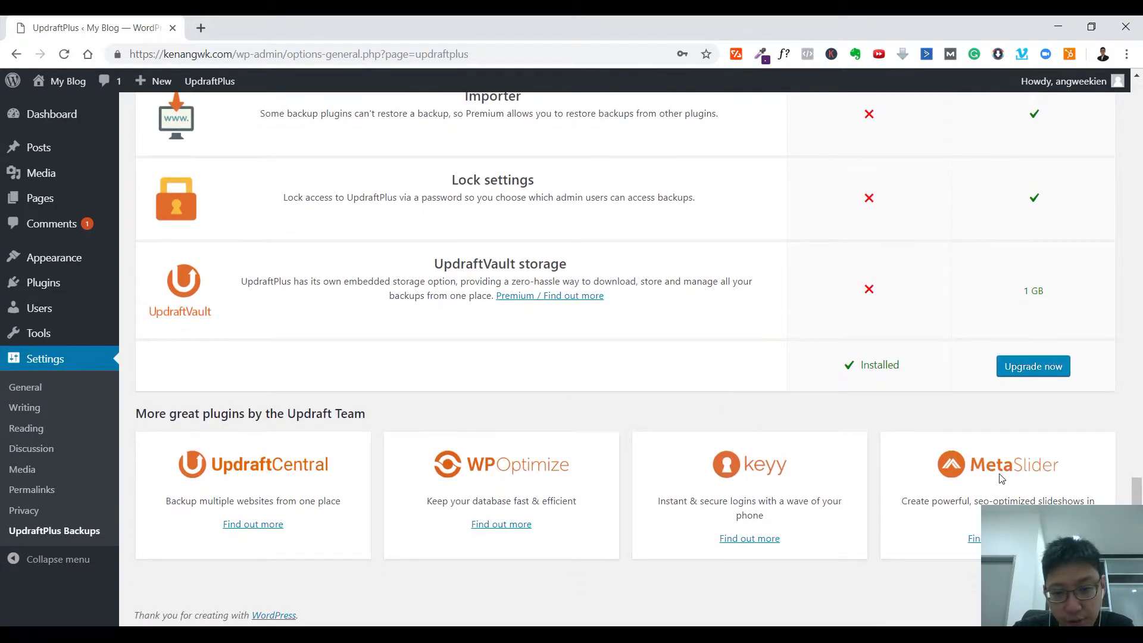
{"action": "scroll", "coordinate": [1001, 478], "scroll_direction": "up", "scroll_amount": 20}
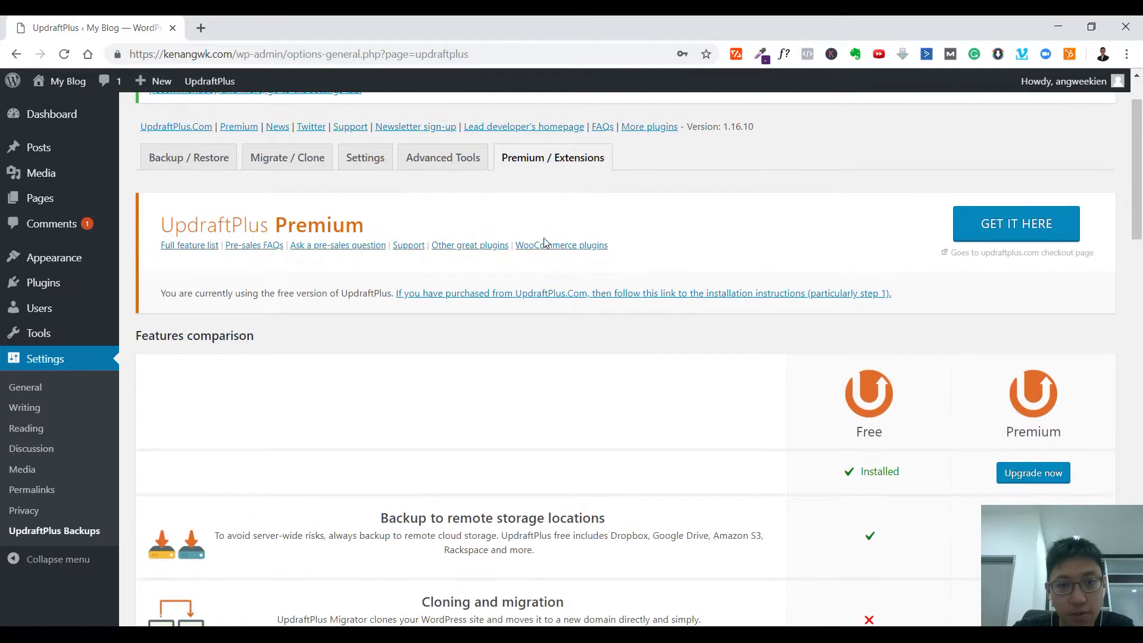
{"action": "left_click", "coordinate": [443, 160]}
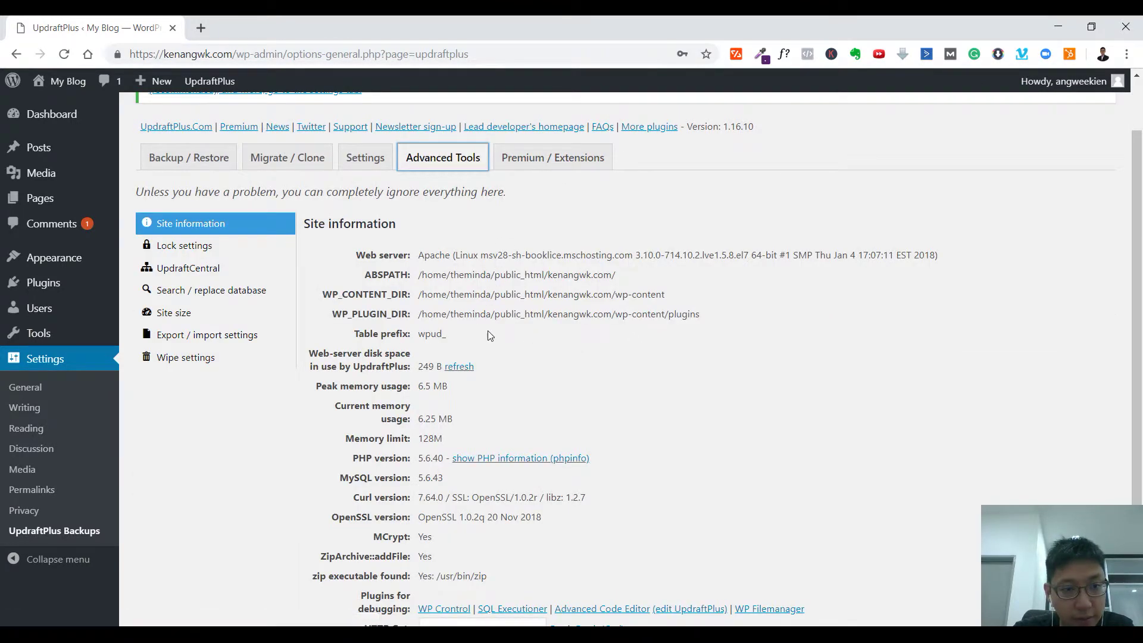
{"action": "scroll", "coordinate": [505, 335], "scroll_direction": "down", "scroll_amount": 3}
{"action": "scroll", "coordinate": [487, 343], "scroll_direction": "up", "scroll_amount": 5}
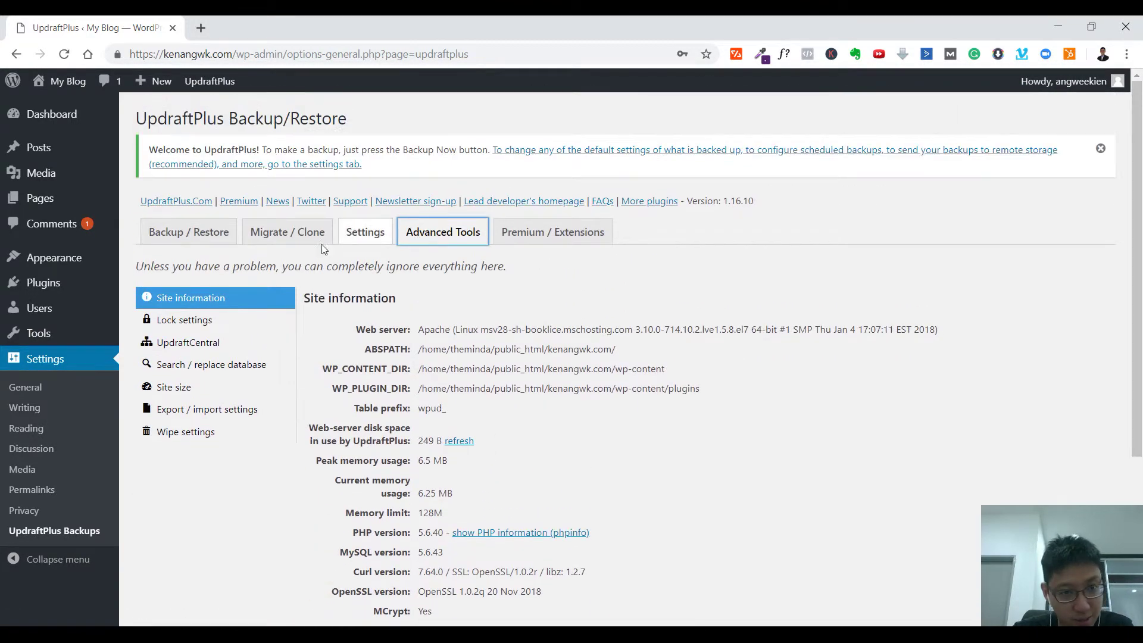
{"action": "left_click", "coordinate": [289, 235]}
{"action": "scroll", "coordinate": [383, 288], "scroll_direction": "down", "scroll_amount": 3}
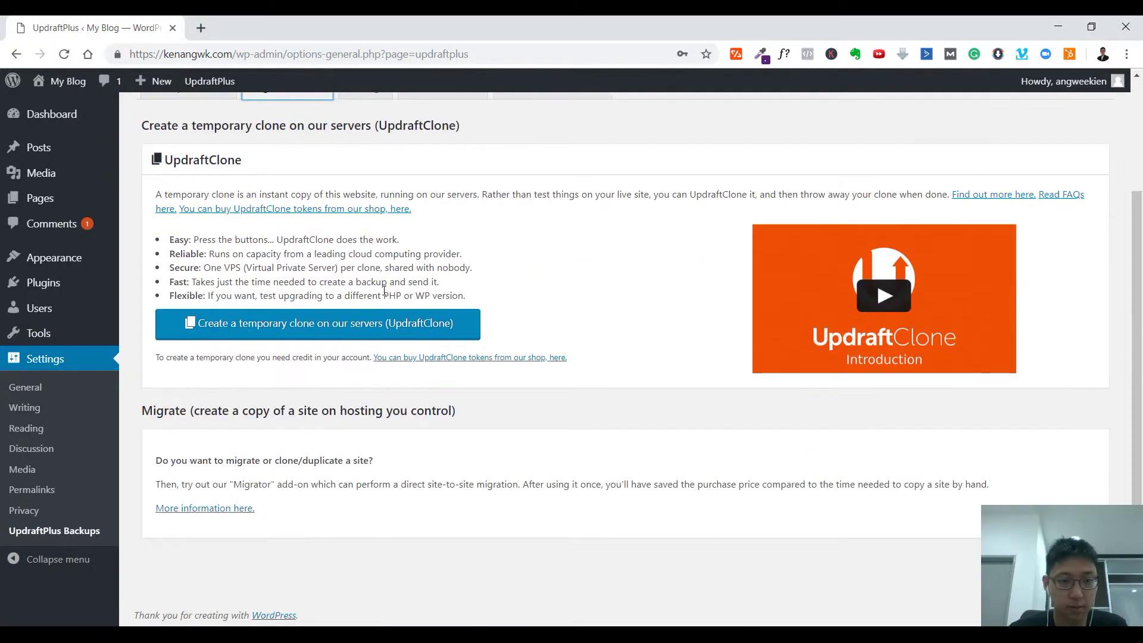
{"action": "scroll", "coordinate": [339, 190], "scroll_direction": "up", "scroll_amount": 3}
- Return to the UpdraftPlus backup settings and review the email report option and the remaining settings
{"action": "left_click", "coordinate": [347, 231]}
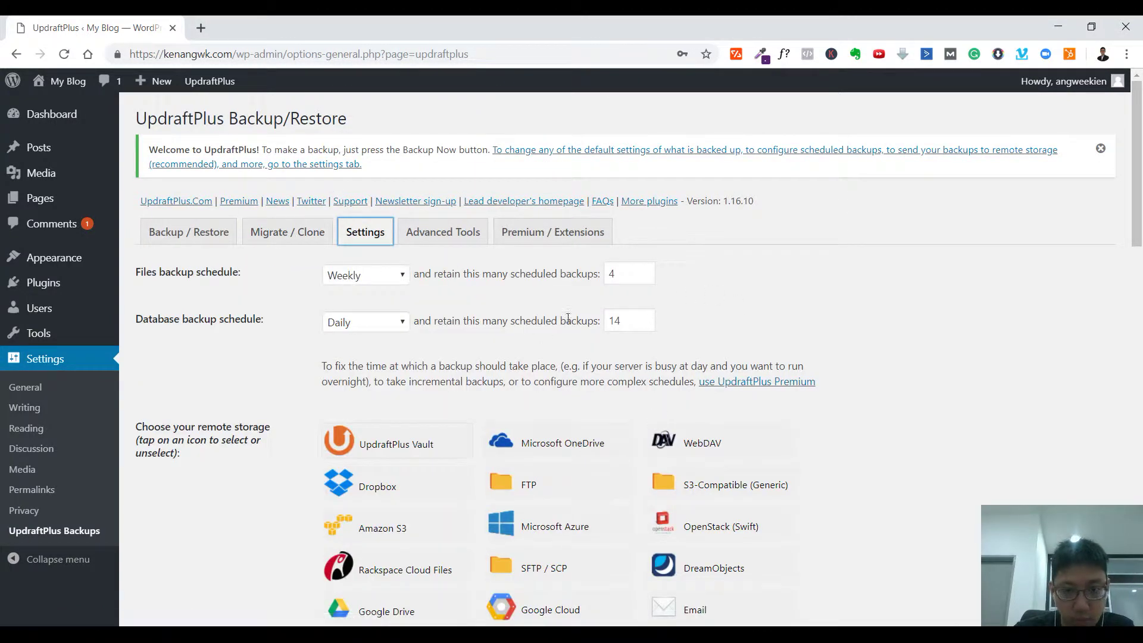
{"action": "scroll", "coordinate": [824, 333], "scroll_direction": "down", "scroll_amount": 15}
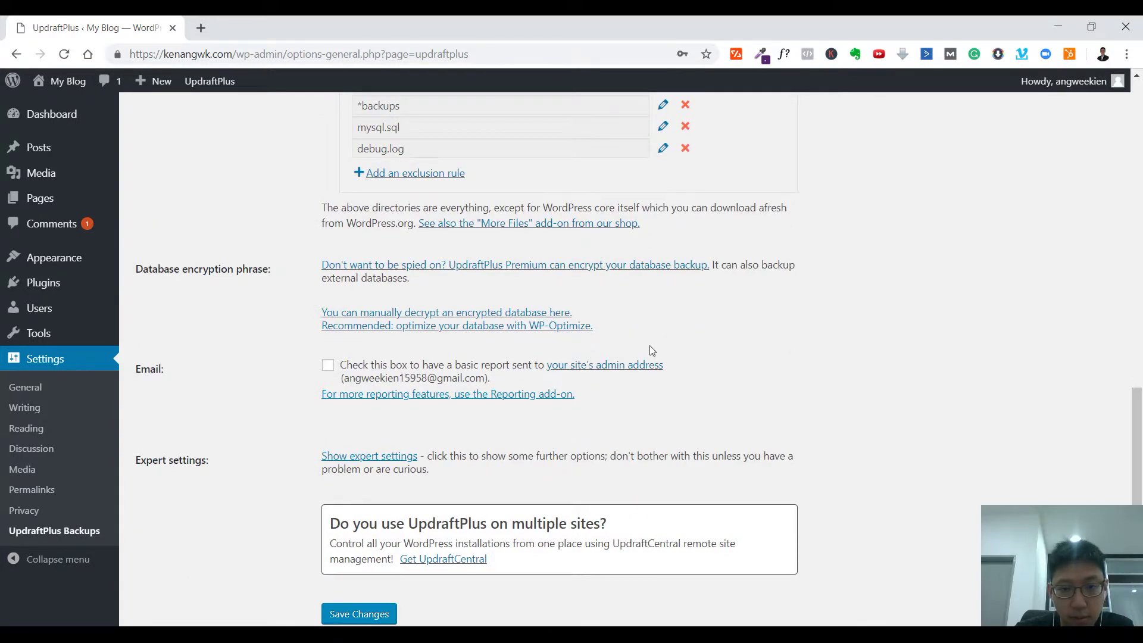
{"action": "left_click_drag", "start_coordinate": [363, 365], "coordinate": [520, 381]}
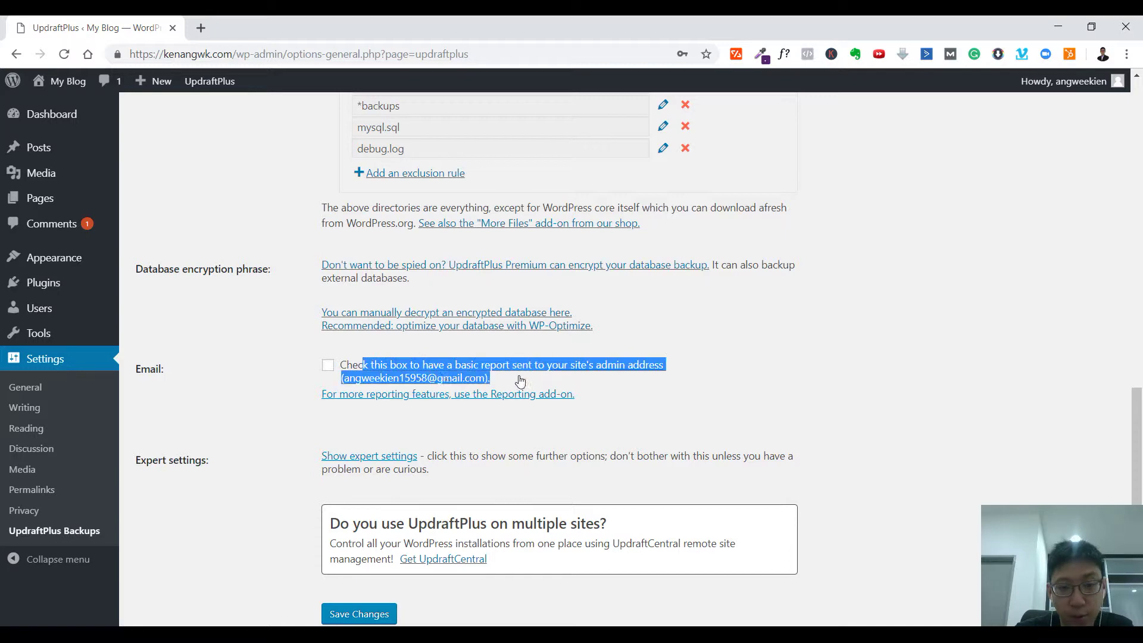
{"action": "scroll", "coordinate": [748, 417], "scroll_direction": "down", "scroll_amount": 3}
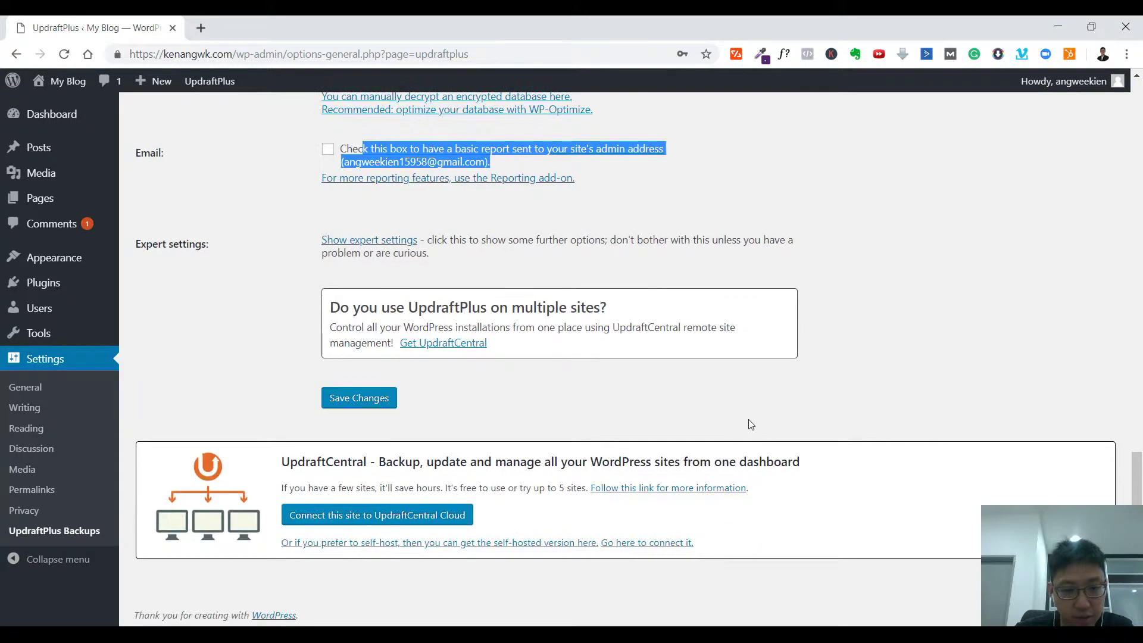
- Save the UpdraftPlus backup settings and look over the schedule, remote storage and file exclusion options
{"action": "left_click", "coordinate": [375, 405]}
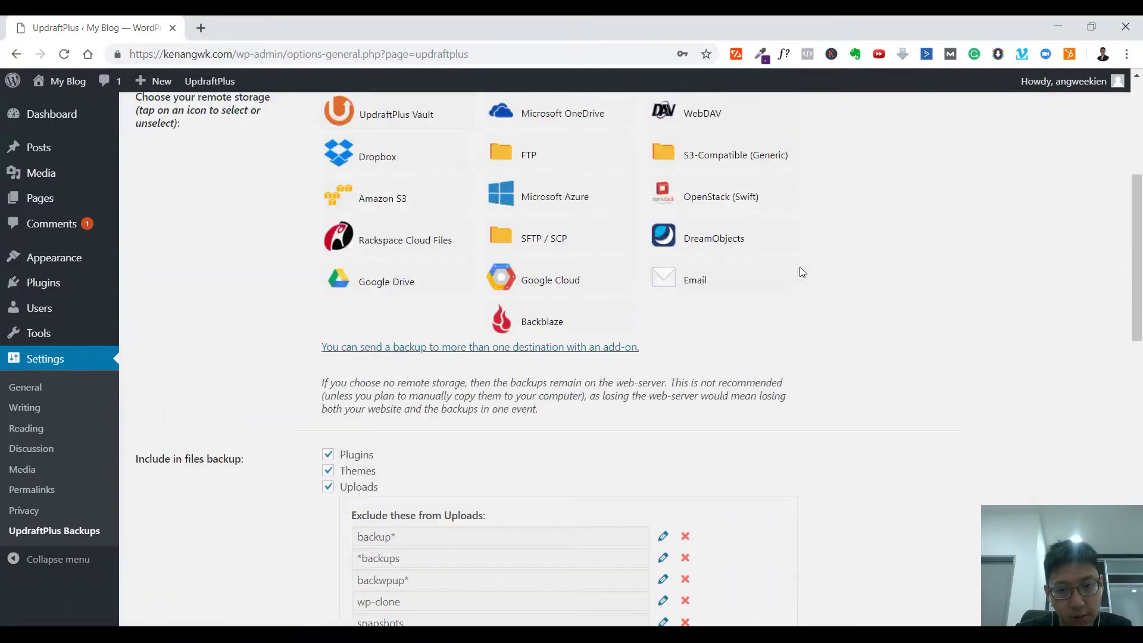
{"action": "scroll", "coordinate": [799, 268], "scroll_direction": "down", "scroll_amount": 4}
{"action": "scroll", "coordinate": [801, 277], "scroll_direction": "up", "scroll_amount": 1}
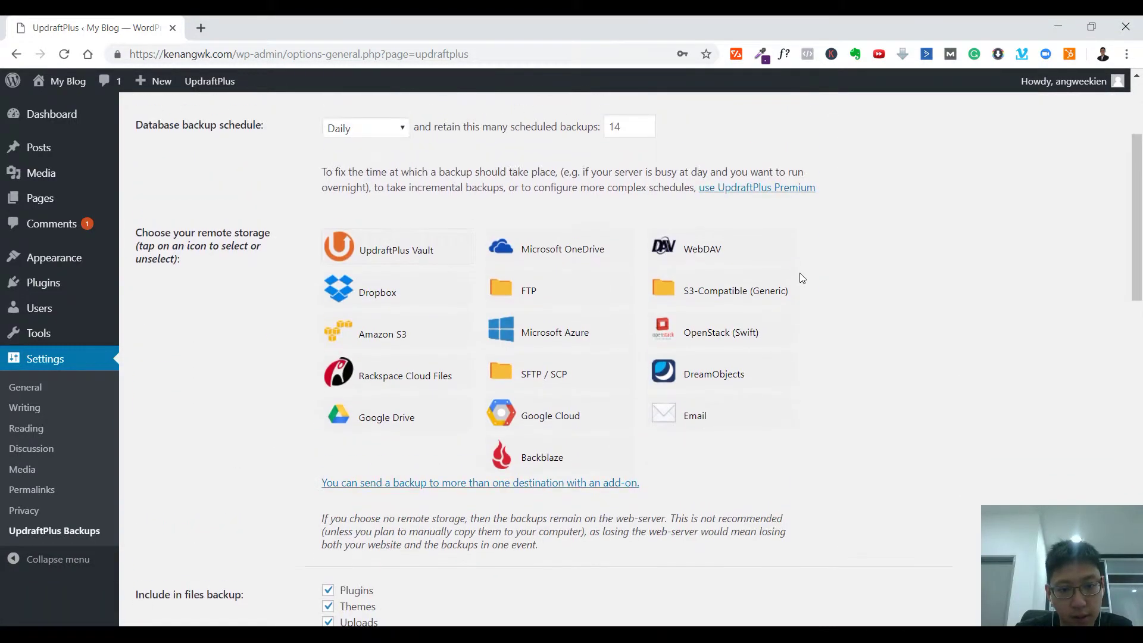
{"action": "scroll", "coordinate": [798, 274], "scroll_direction": "down", "scroll_amount": 11}
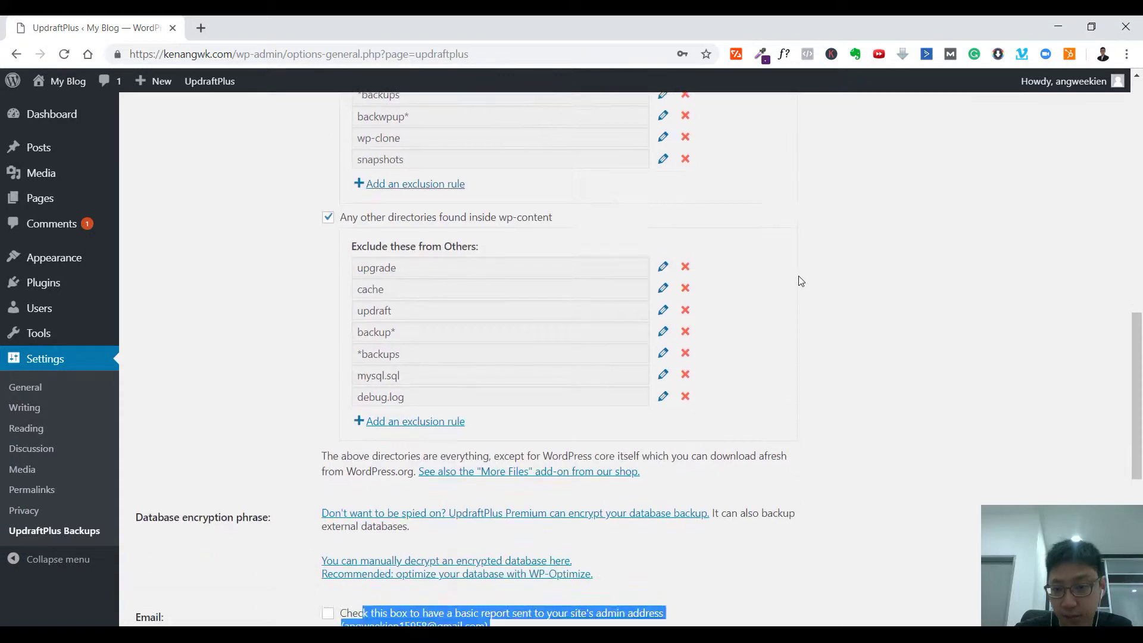
{"action": "left_click", "coordinate": [879, 318]}
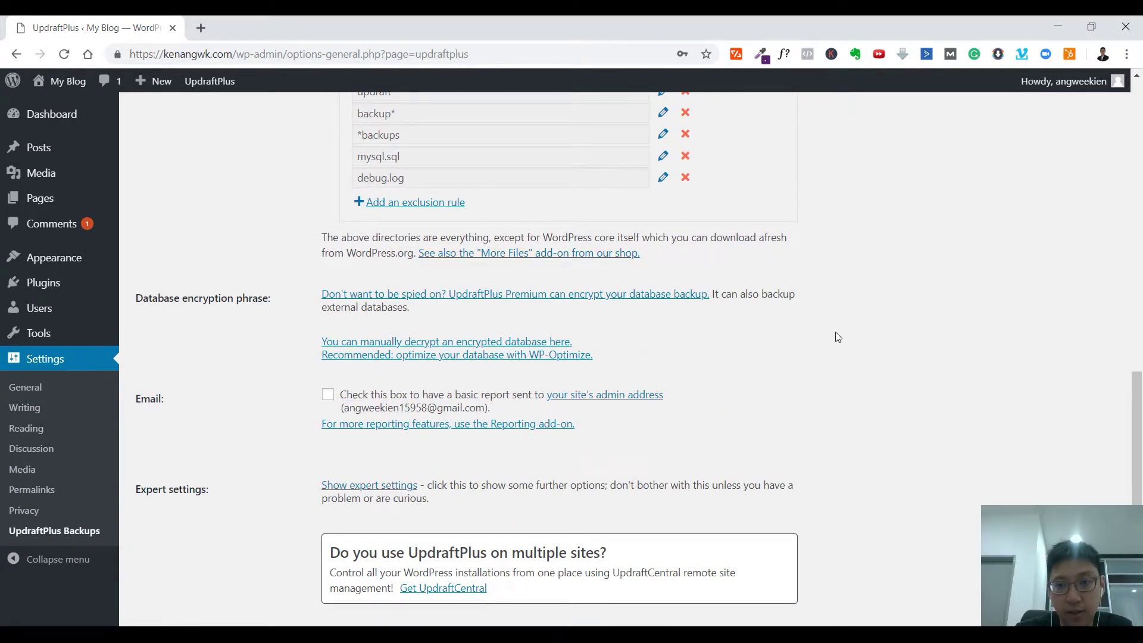
- Choose Google Drive as the remote storage for the backups and save the settings
{"action": "scroll", "coordinate": [847, 349], "scroll_direction": "up", "scroll_amount": 10}
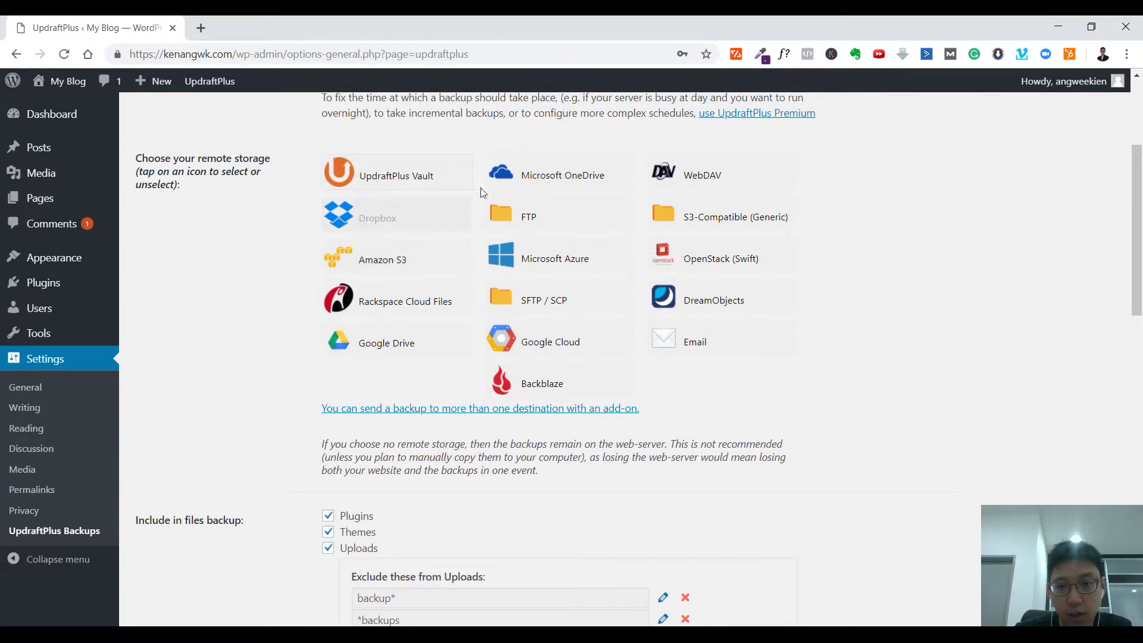
{"action": "left_click", "coordinate": [387, 345]}
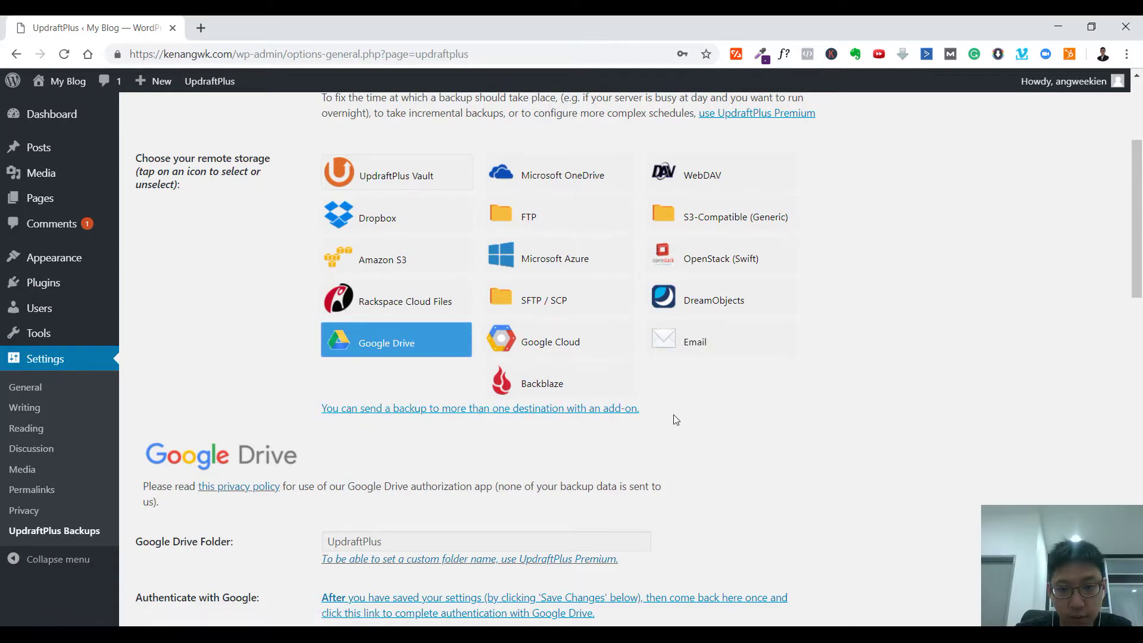
{"action": "scroll", "coordinate": [835, 435], "scroll_direction": "down", "scroll_amount": 1}
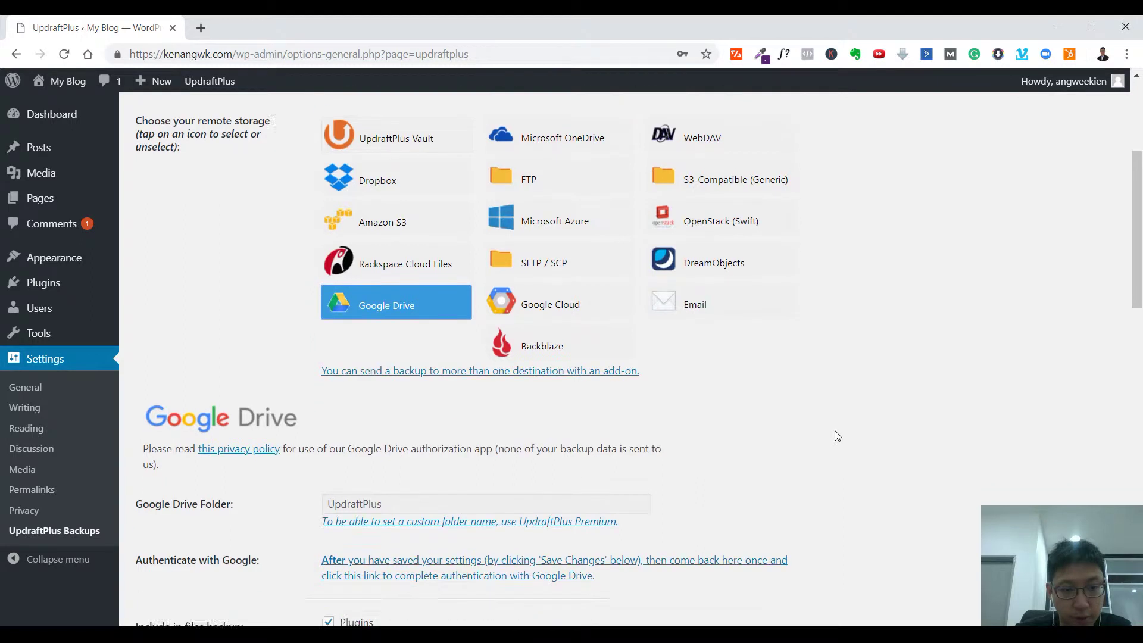
{"action": "scroll", "coordinate": [835, 435], "scroll_direction": "down", "scroll_amount": 1}
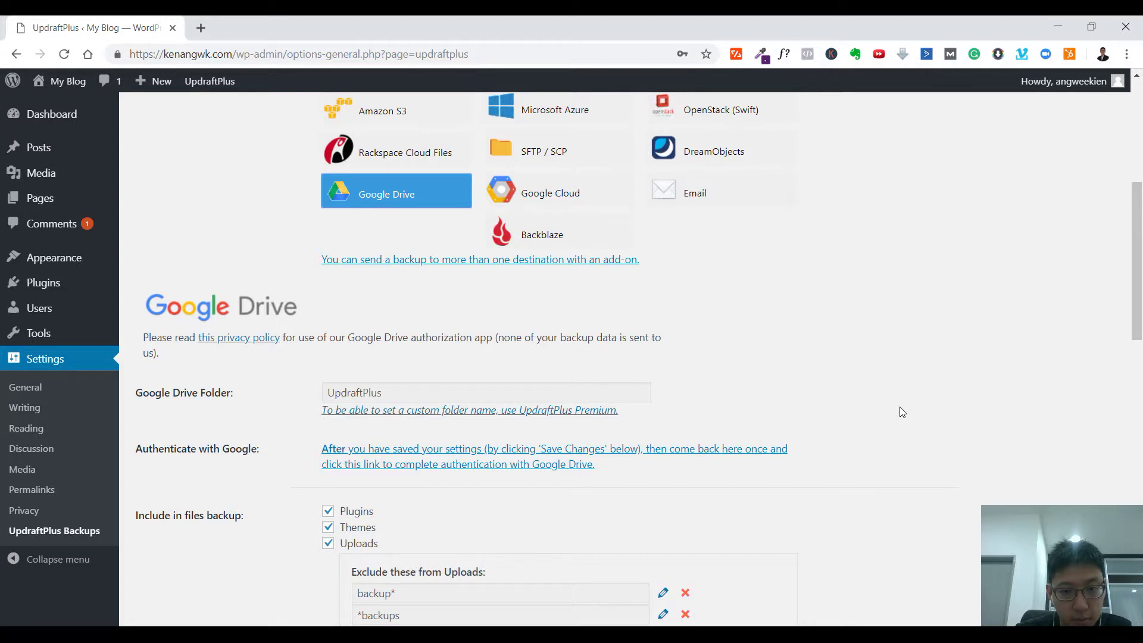
{"action": "scroll", "coordinate": [902, 411], "scroll_direction": "down", "scroll_amount": 1}
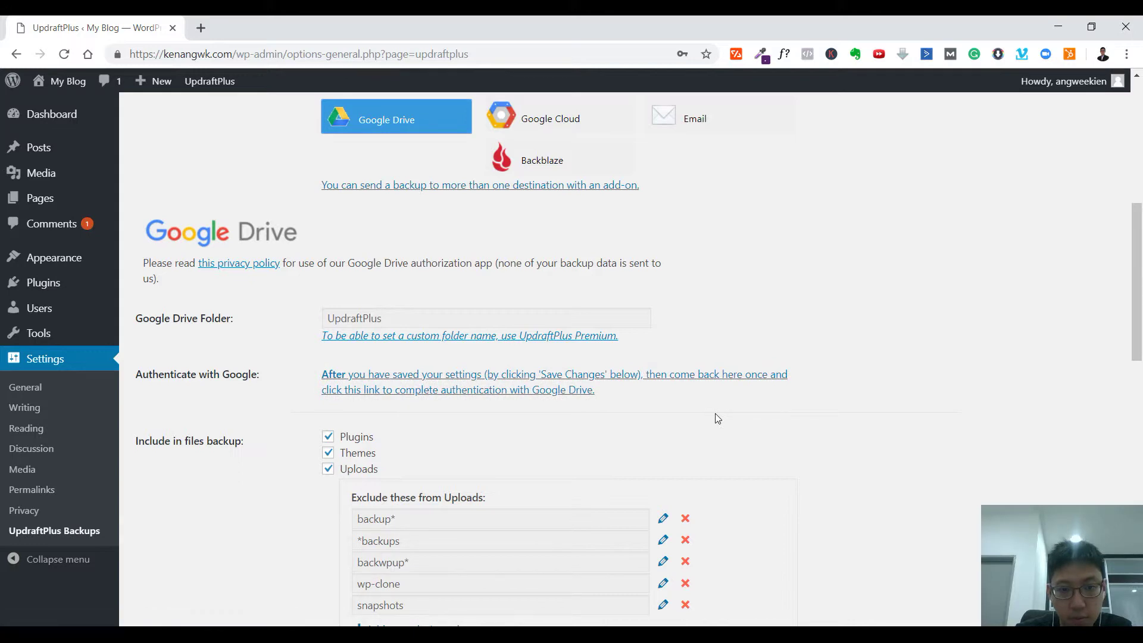
{"action": "scroll", "coordinate": [717, 417], "scroll_direction": "down", "scroll_amount": 15}
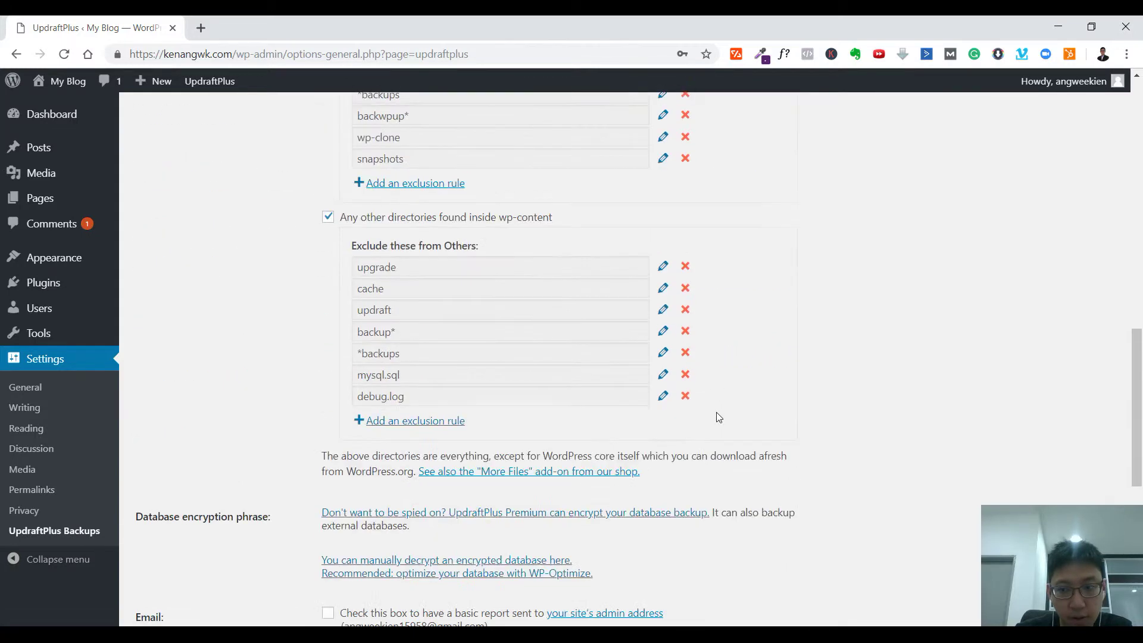
{"action": "left_click", "coordinate": [359, 489]}
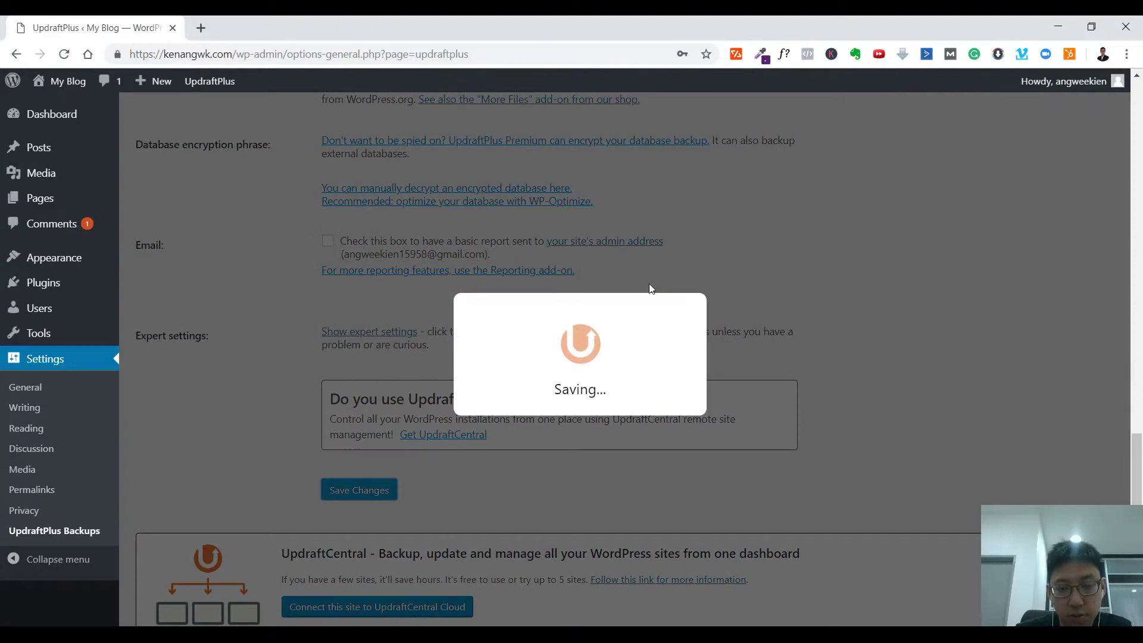
- Authorize UpdraftPlus to access Google Drive with the site owner's Google account and allow the requested permissions
{"action": "scroll", "coordinate": [814, 338], "scroll_direction": "down", "scroll_amount": 6}
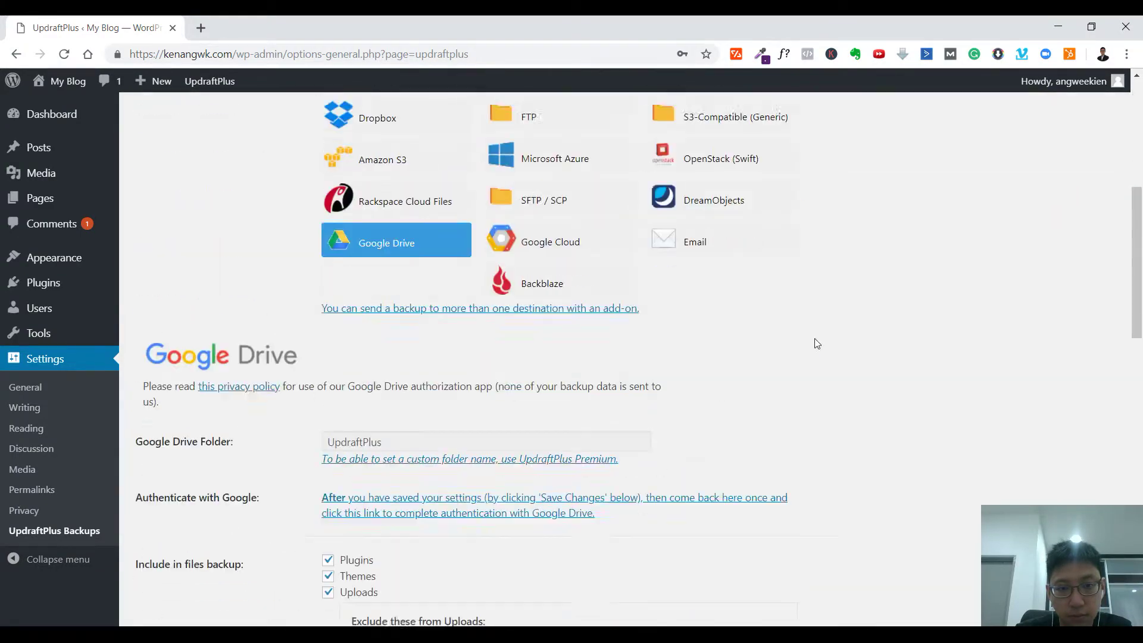
{"action": "scroll", "coordinate": [814, 338], "scroll_direction": "up", "scroll_amount": 3}
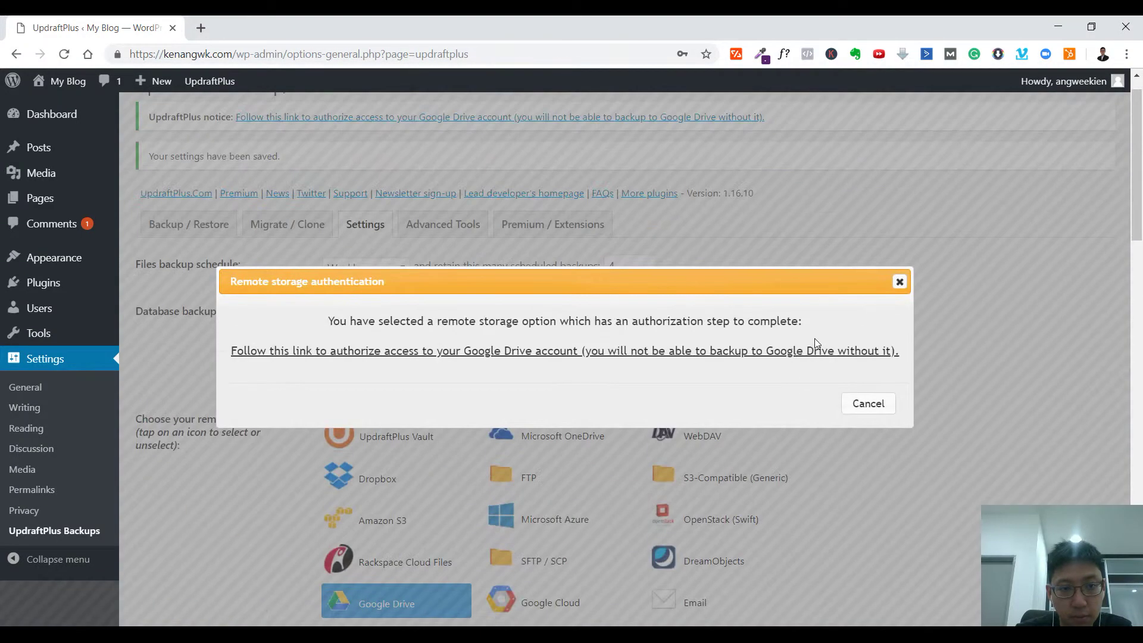
{"action": "left_click", "coordinate": [397, 351]}
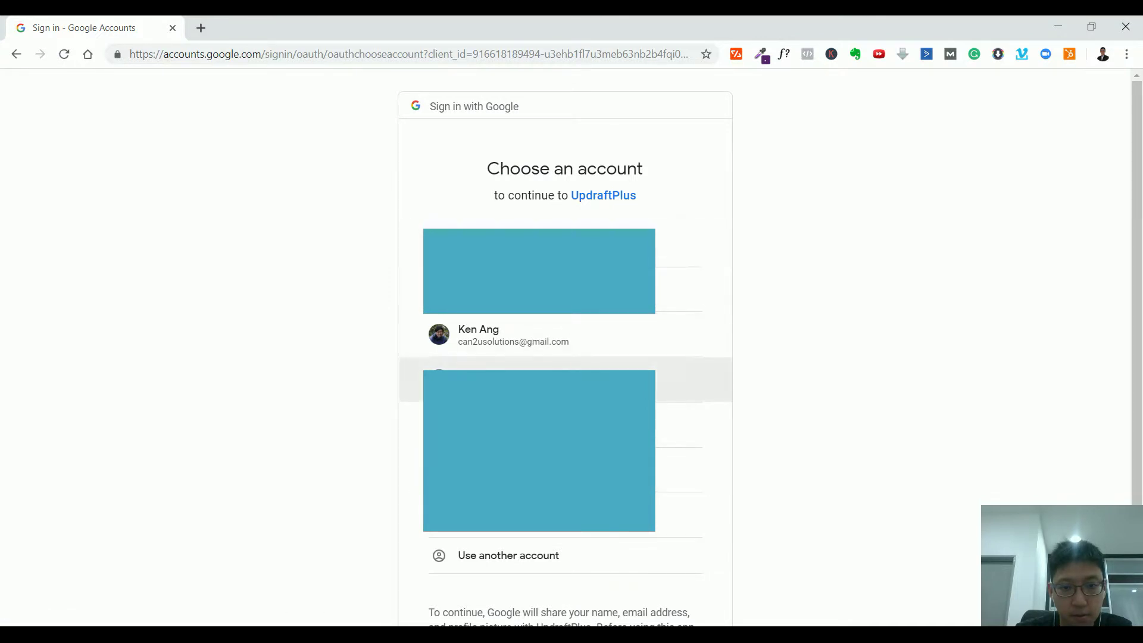
{"action": "left_click", "coordinate": [575, 352]}
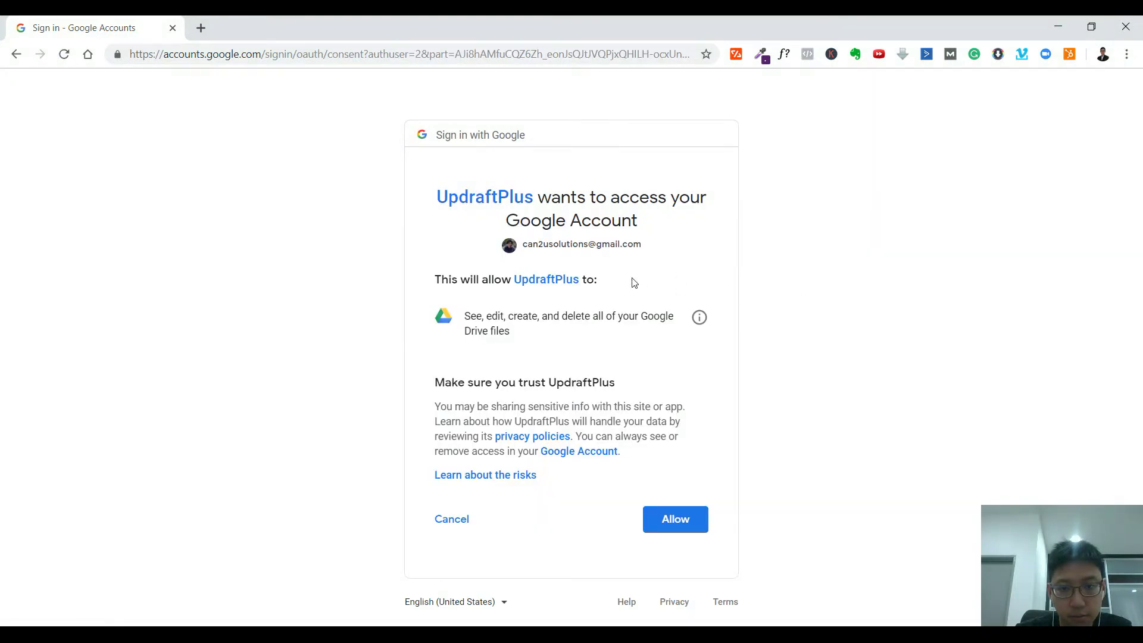
{"action": "left_click", "coordinate": [671, 521]}
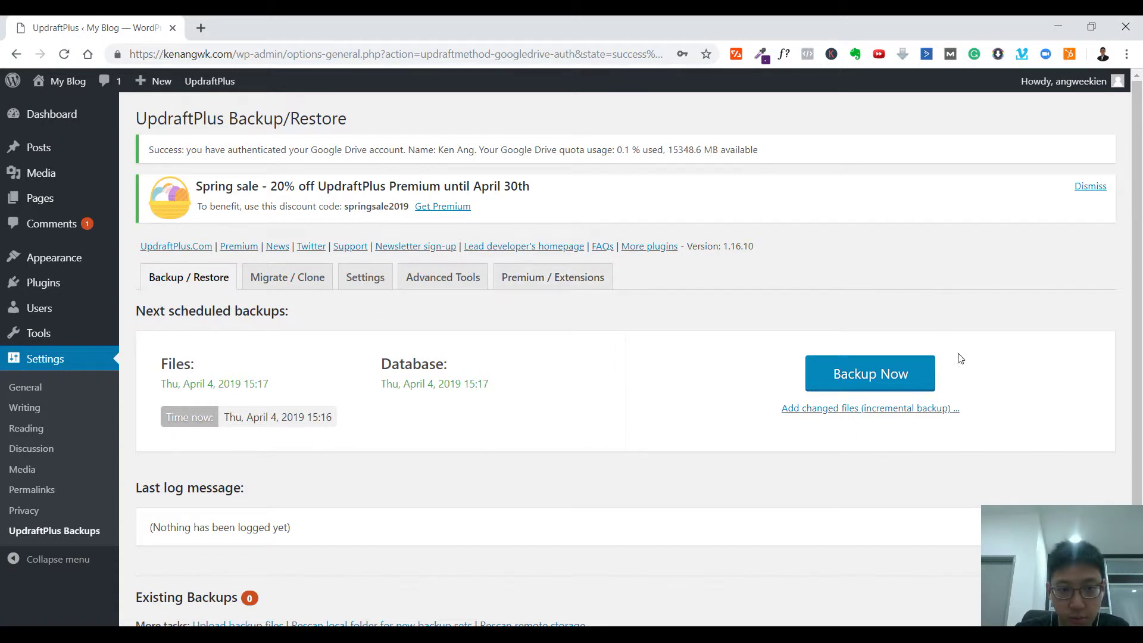
- Run a manual backup now that includes the database and files and is sent to remote storage, and close the completion notice
{"action": "left_click_drag", "start_coordinate": [225, 417], "coordinate": [351, 416]}
{"action": "left_click", "coordinate": [367, 417]}
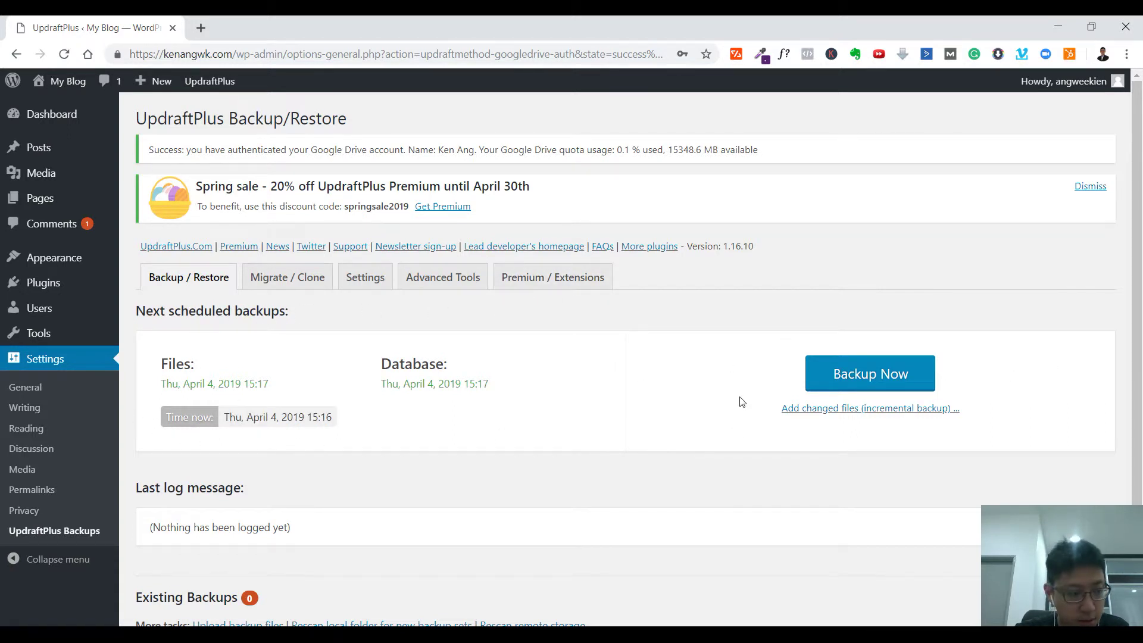
{"action": "scroll", "coordinate": [740, 400], "scroll_direction": "down", "scroll_amount": 2}
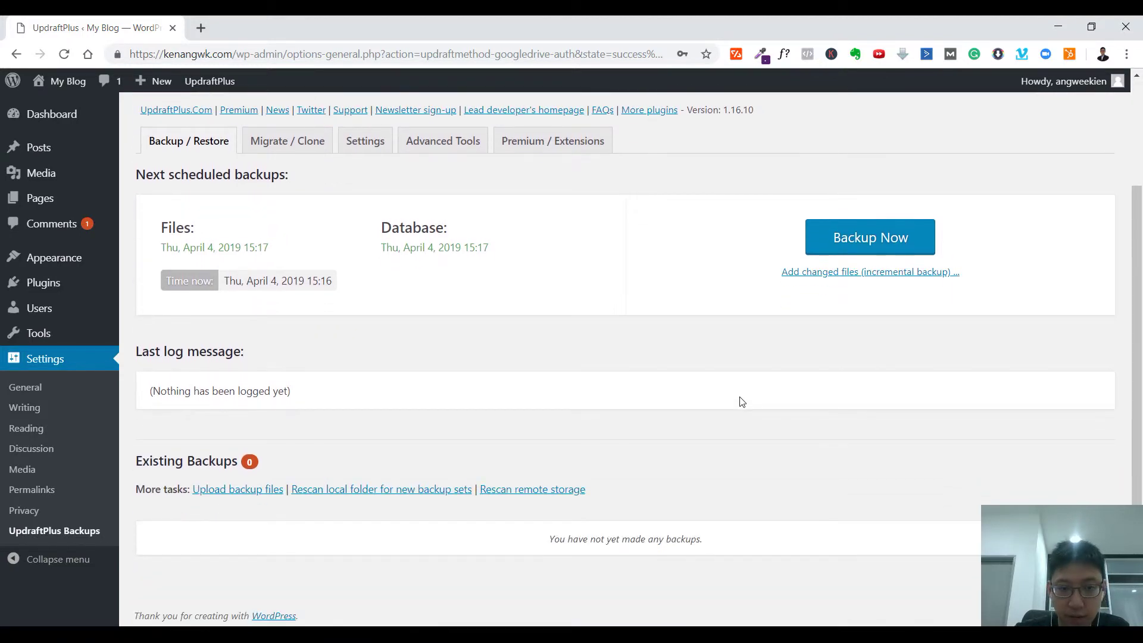
{"action": "scroll", "coordinate": [995, 386], "scroll_direction": "up", "scroll_amount": 2}
{"action": "left_click", "coordinate": [891, 385]}
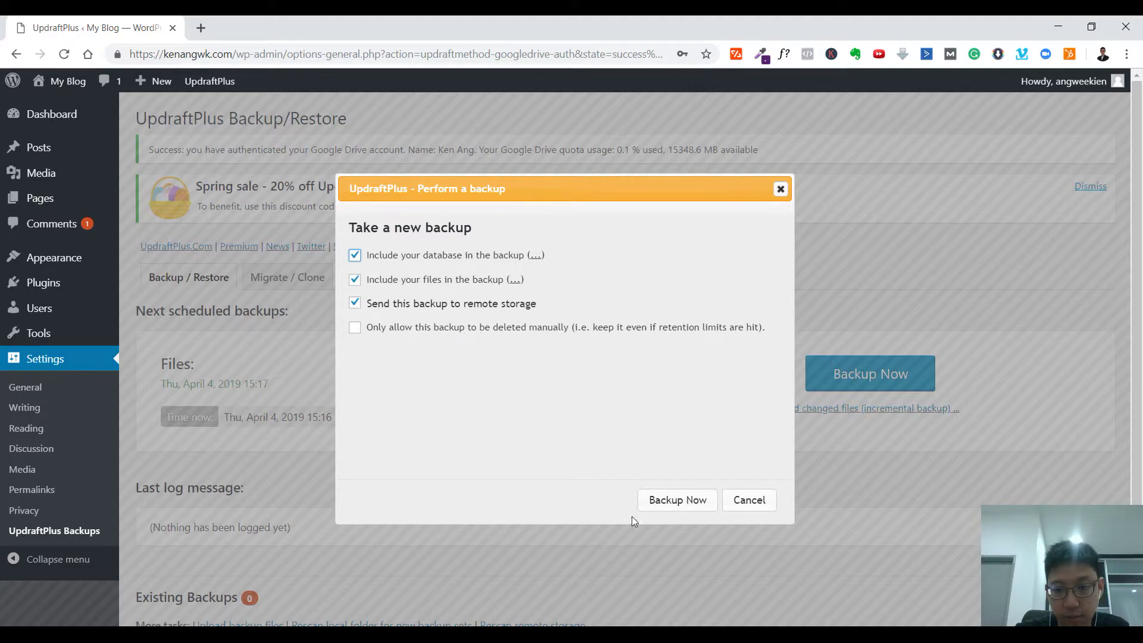
{"action": "left_click", "coordinate": [663, 500]}
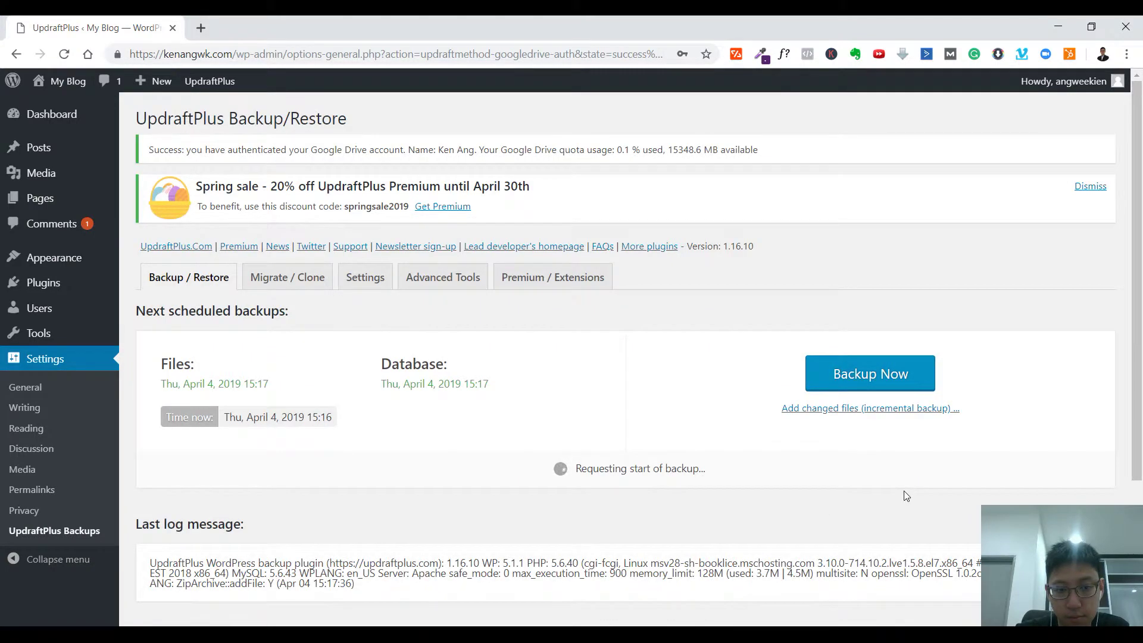
{"action": "scroll", "coordinate": [906, 496], "scroll_direction": "down", "scroll_amount": 2}
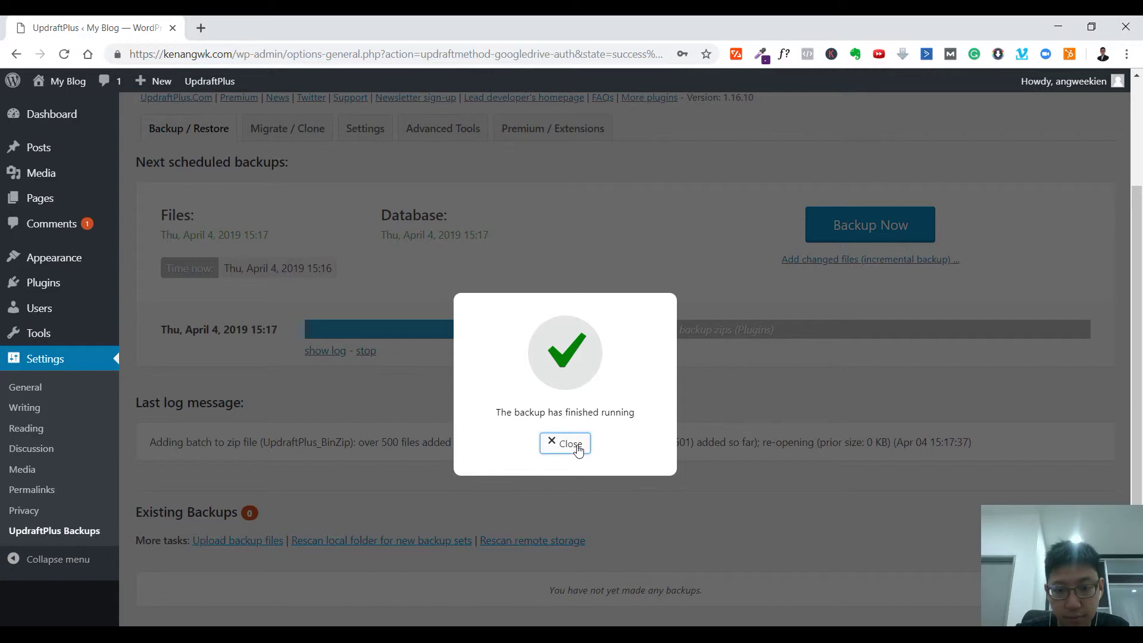
{"action": "left_click", "coordinate": [570, 444]}
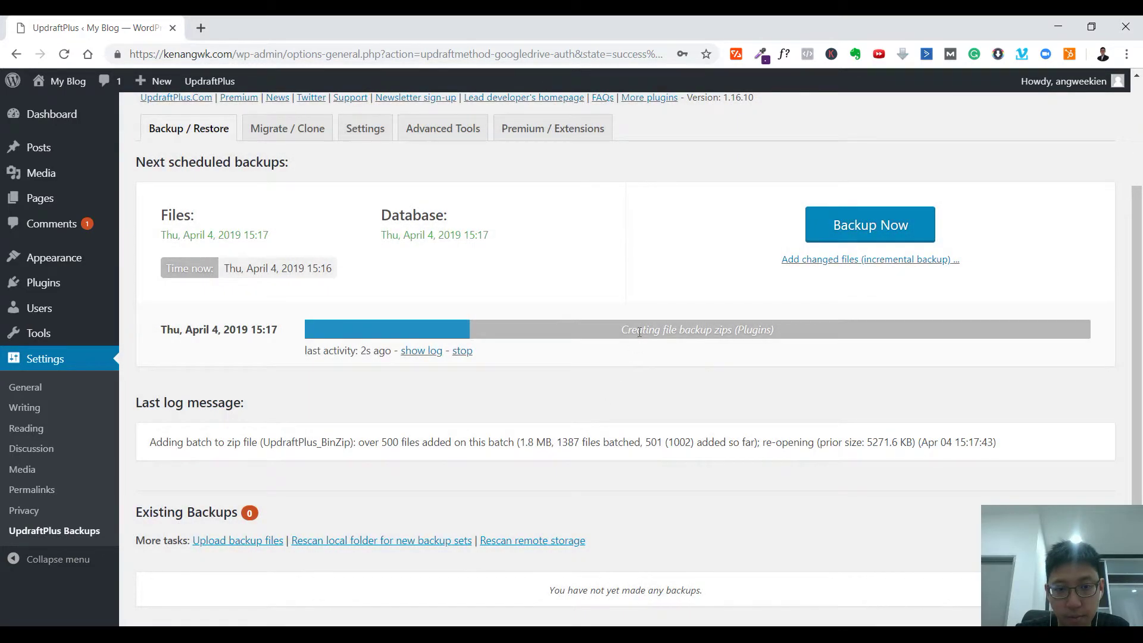
- Examine the Backup/Restore page, including the next scheduled backups, the last log message and the existing backup's data and restore options
{"action": "scroll", "coordinate": [710, 245], "scroll_direction": "down", "scroll_amount": 1}
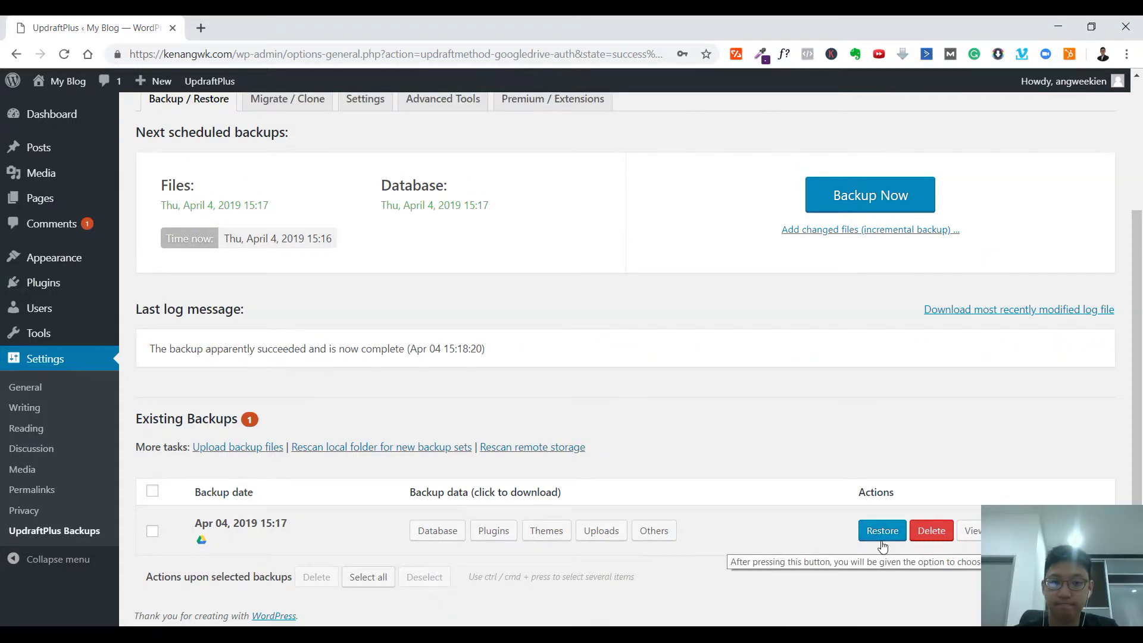
{"action": "scroll", "coordinate": [688, 349], "scroll_direction": "up", "scroll_amount": 2}
{"action": "scroll", "coordinate": [689, 339], "scroll_direction": "down", "scroll_amount": 2}
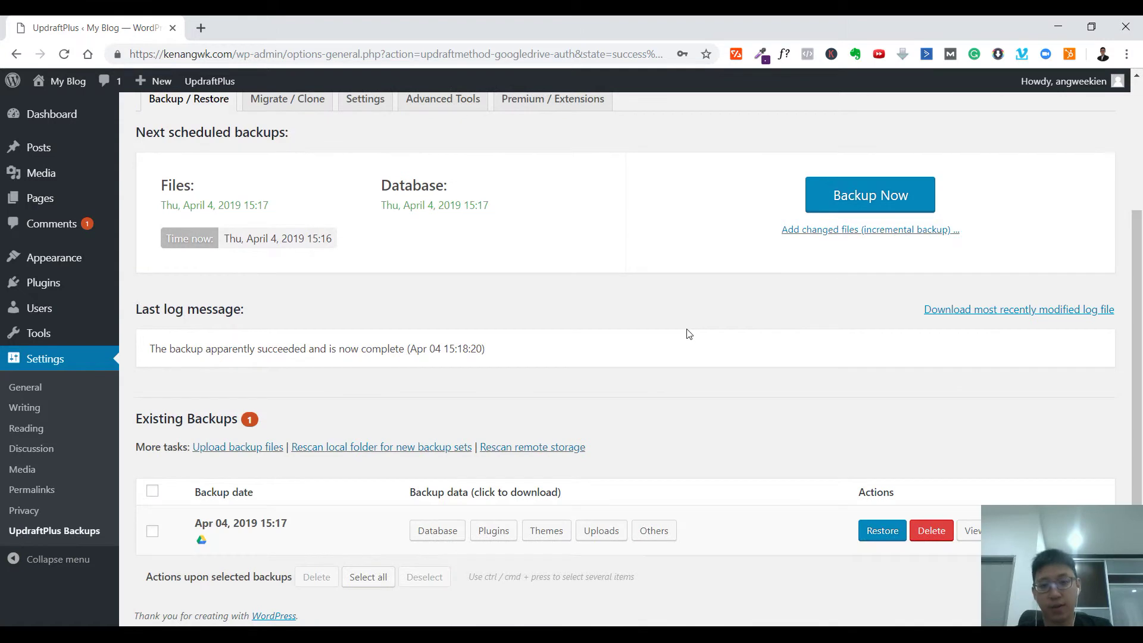
{"action": "scroll", "coordinate": [684, 335], "scroll_direction": "up", "scroll_amount": 3}
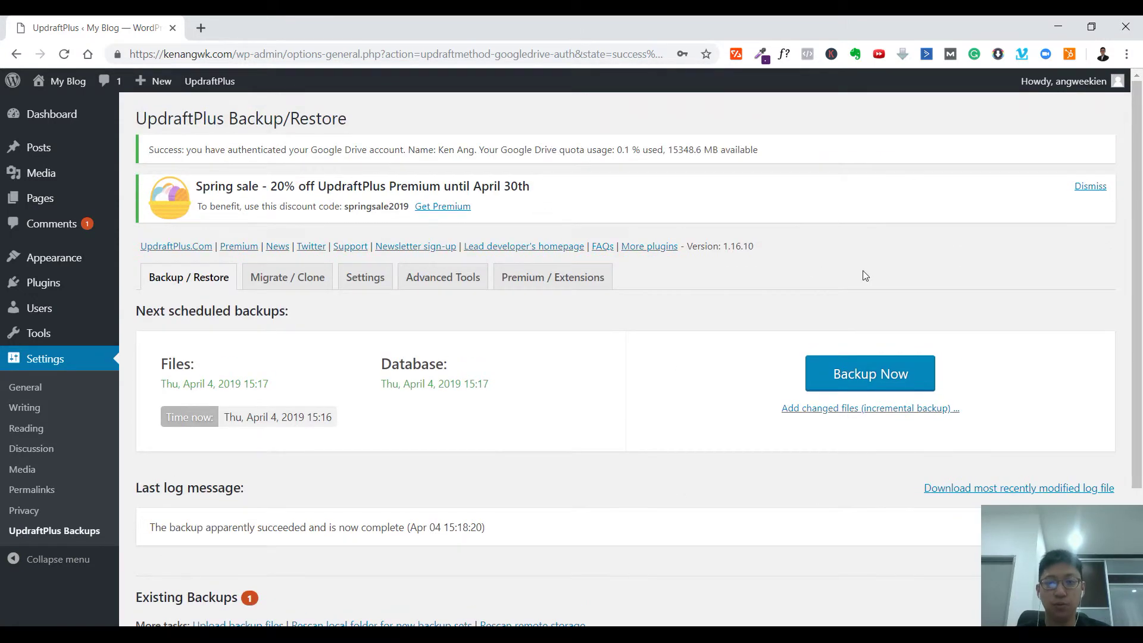
{"action": "scroll", "coordinate": [810, 286], "scroll_direction": "down", "scroll_amount": 2}
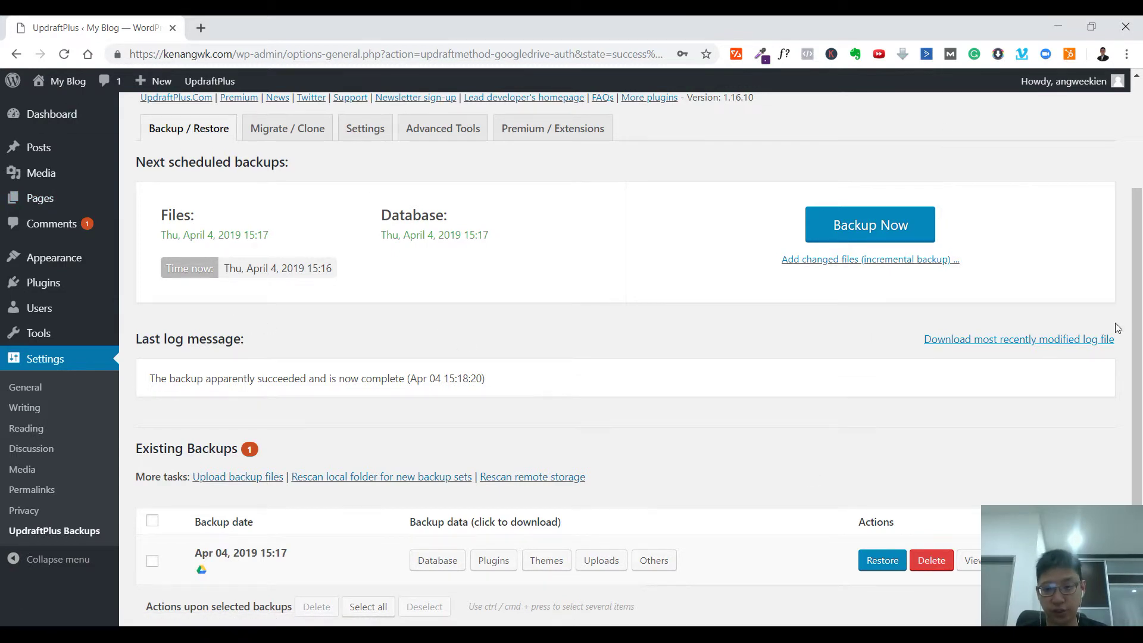
{"action": "scroll", "coordinate": [1117, 328], "scroll_direction": "down", "scroll_amount": 1}
{"action": "scroll", "coordinate": [402, 288], "scroll_direction": "up", "scroll_amount": 3}
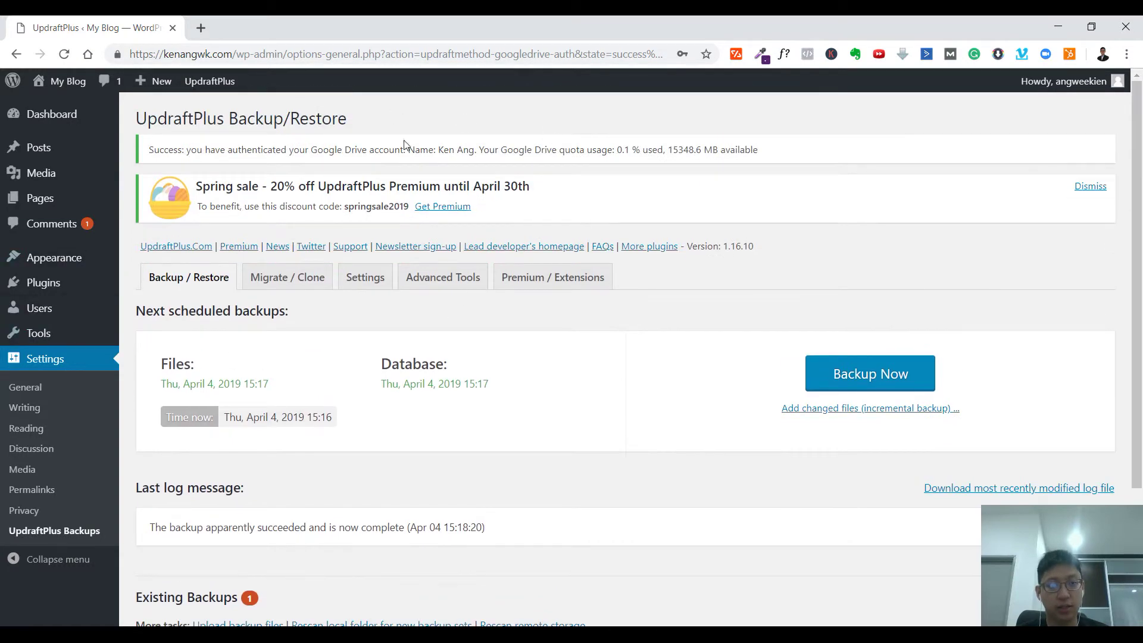
{"action": "left_click_drag", "start_coordinate": [144, 117], "coordinate": [398, 113]}
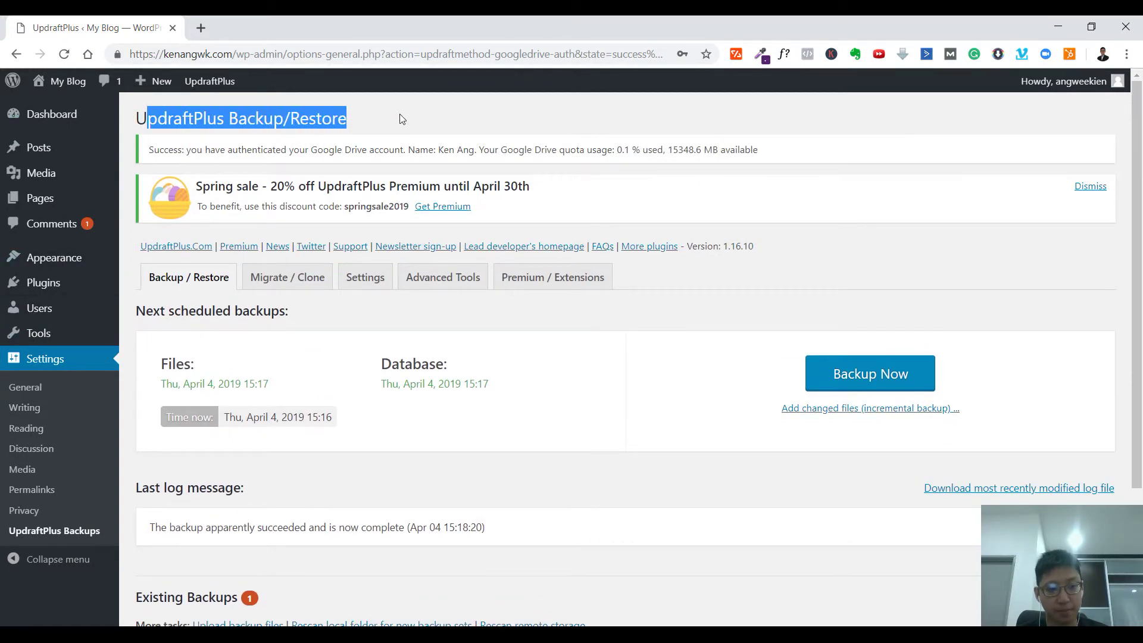
{"action": "left_click", "coordinate": [436, 120]}
{"action": "scroll", "coordinate": [806, 280], "scroll_direction": "down", "scroll_amount": 3}
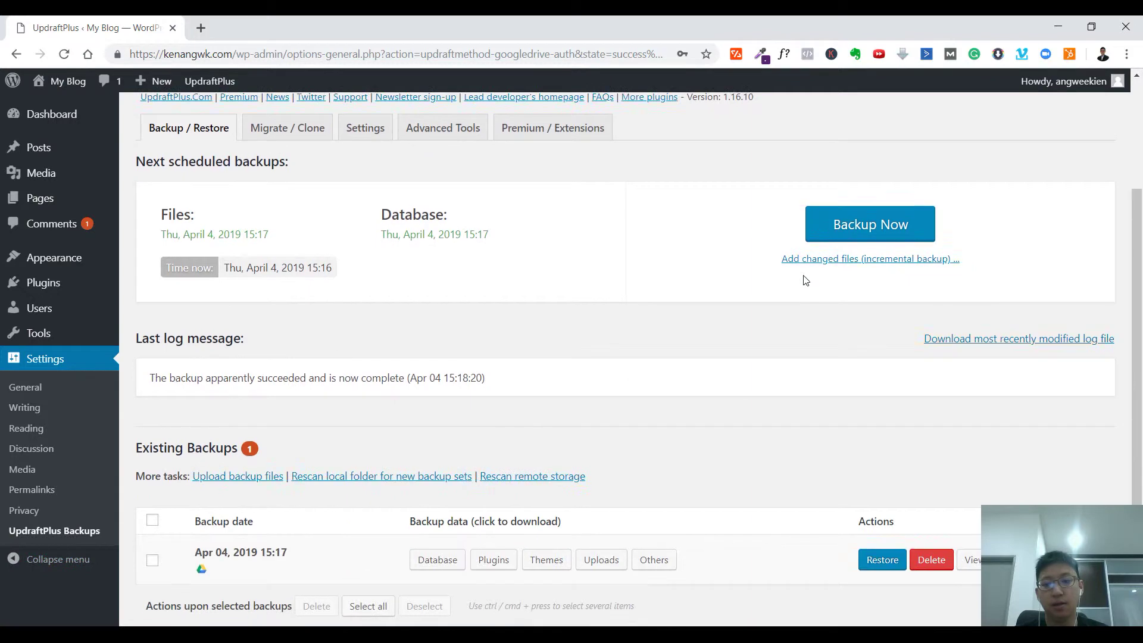
{"action": "scroll", "coordinate": [805, 280], "scroll_direction": "up", "scroll_amount": 3}
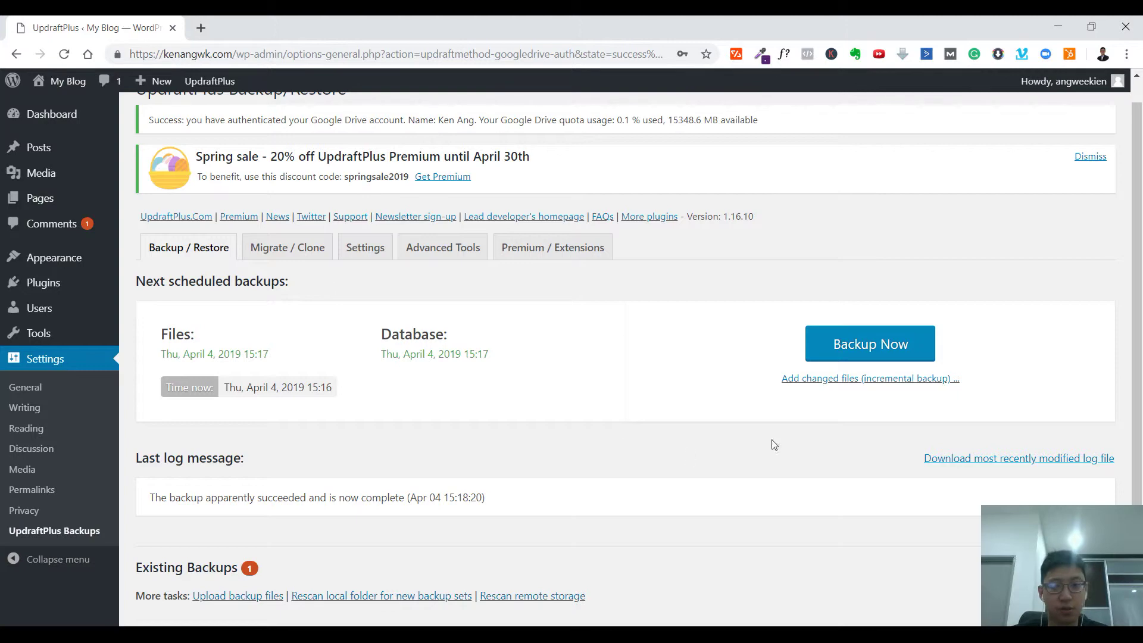
{"action": "scroll", "coordinate": [883, 485], "scroll_direction": "down", "scroll_amount": 3}
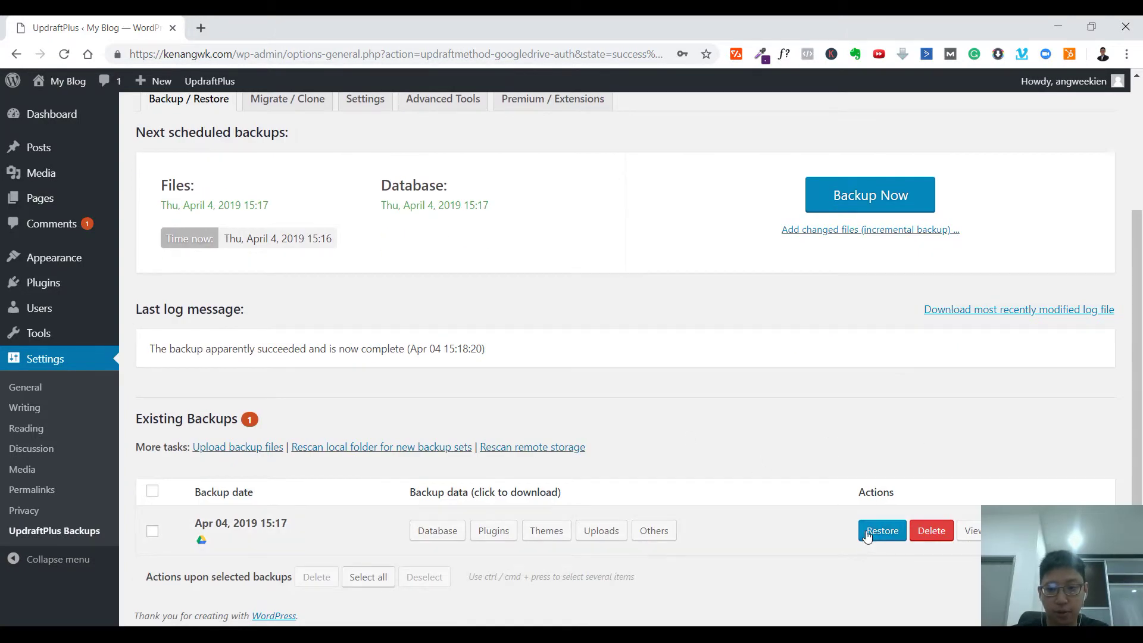
{"action": "scroll", "coordinate": [504, 332], "scroll_direction": "up", "scroll_amount": 2}
{"action": "scroll", "coordinate": [504, 333], "scroll_direction": "up", "scroll_amount": 2}
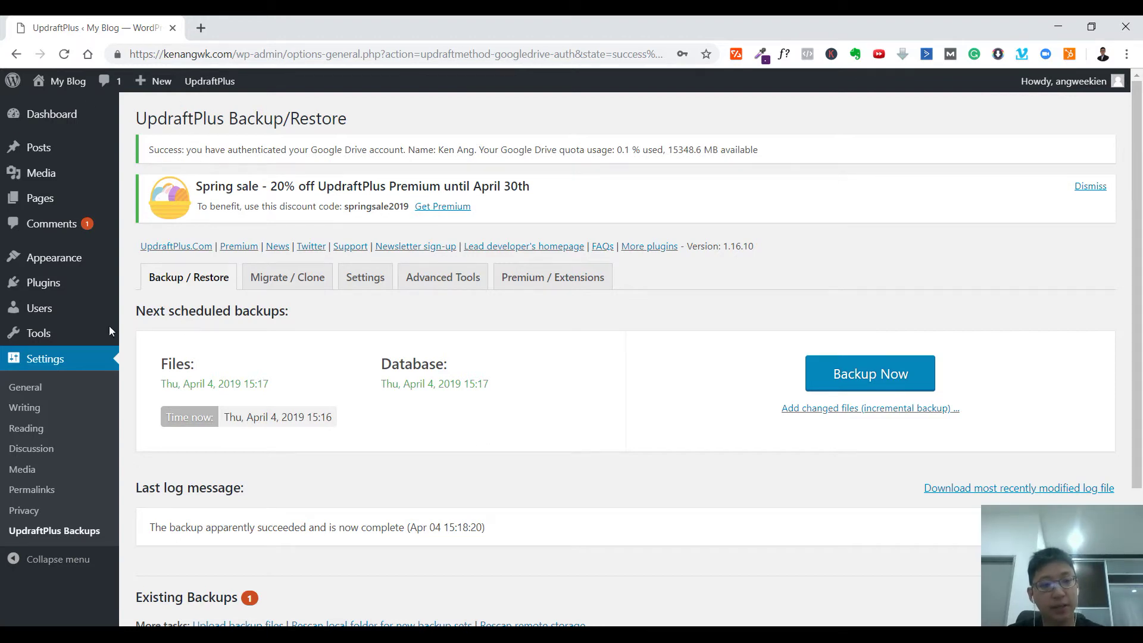
{"action": "scroll", "coordinate": [1063, 435], "scroll_direction": "down", "scroll_amount": 3}
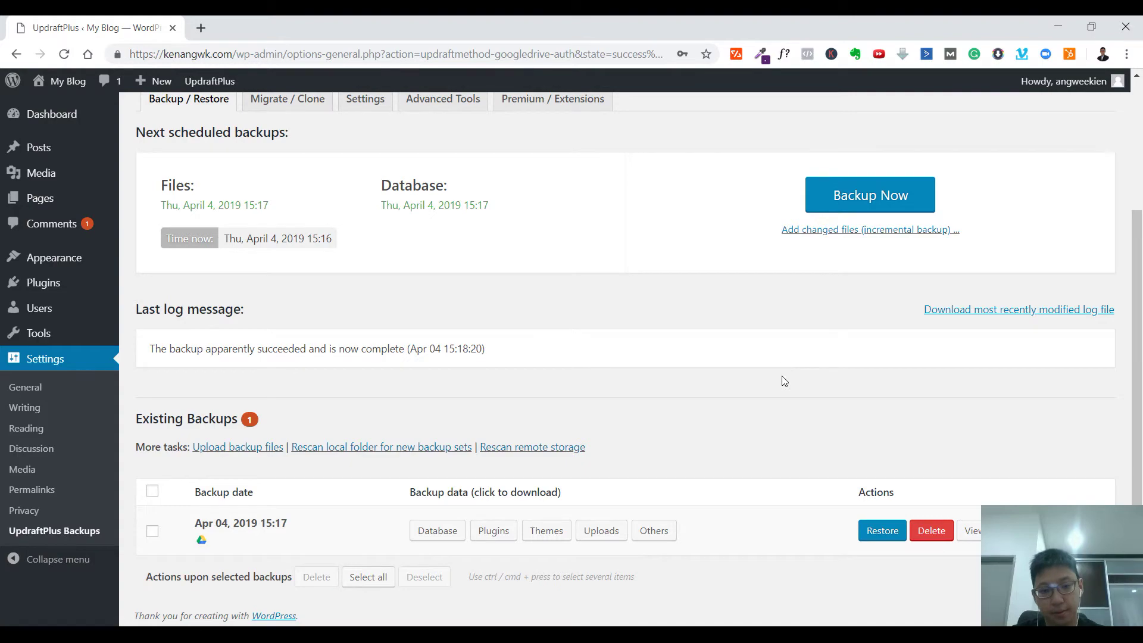
{"action": "scroll", "coordinate": [398, 581], "scroll_direction": "up", "scroll_amount": 3}
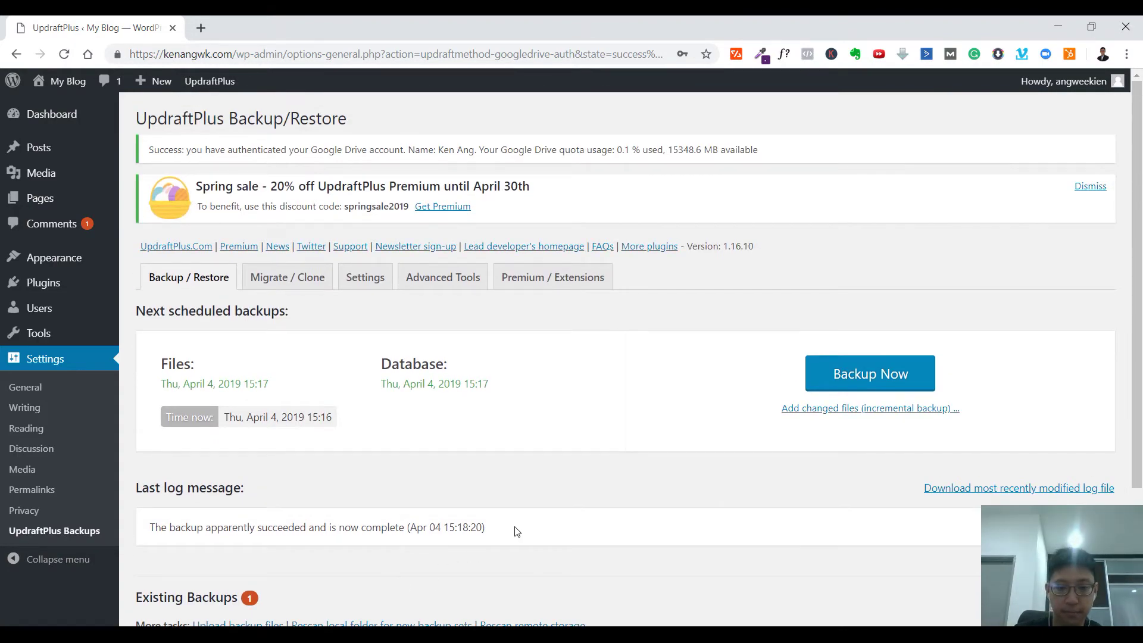